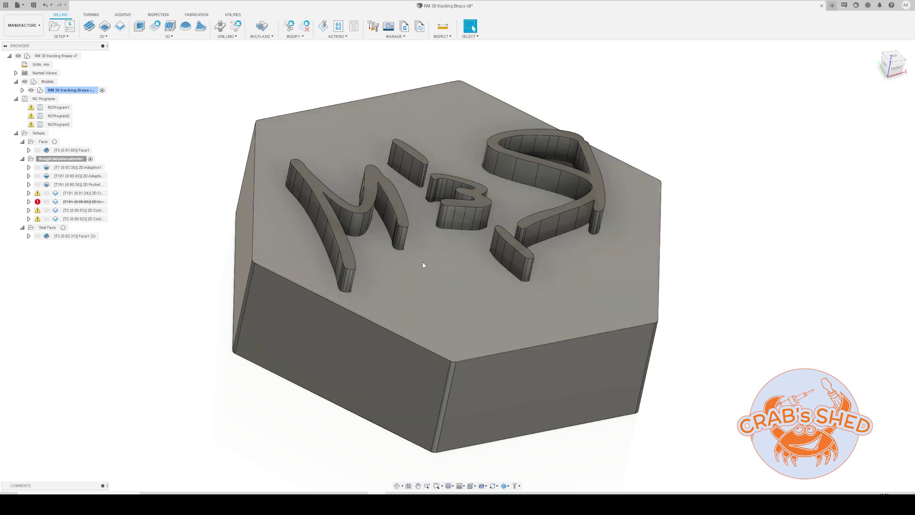
Examine the stock of the Face setup around the hexagonal part, from the front and at an angle.
shift+middle_drag(443, 244, 464, 229)
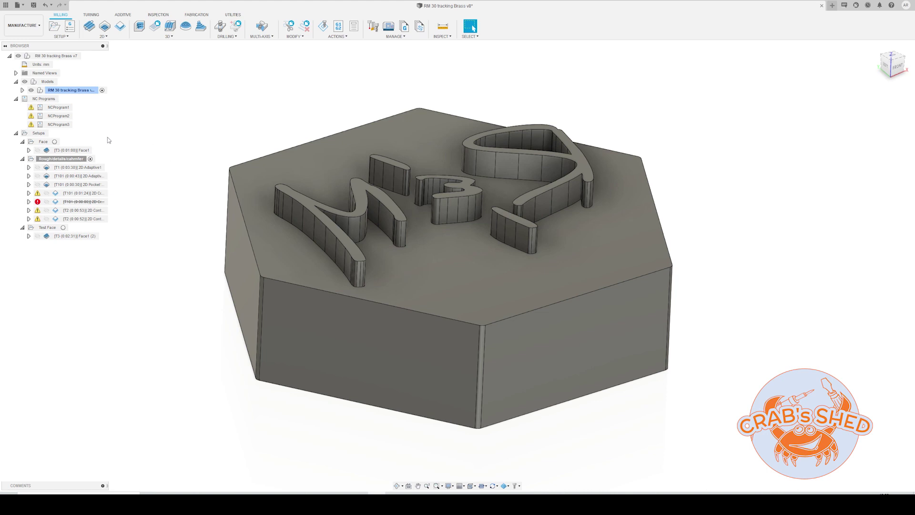
click(44, 141)
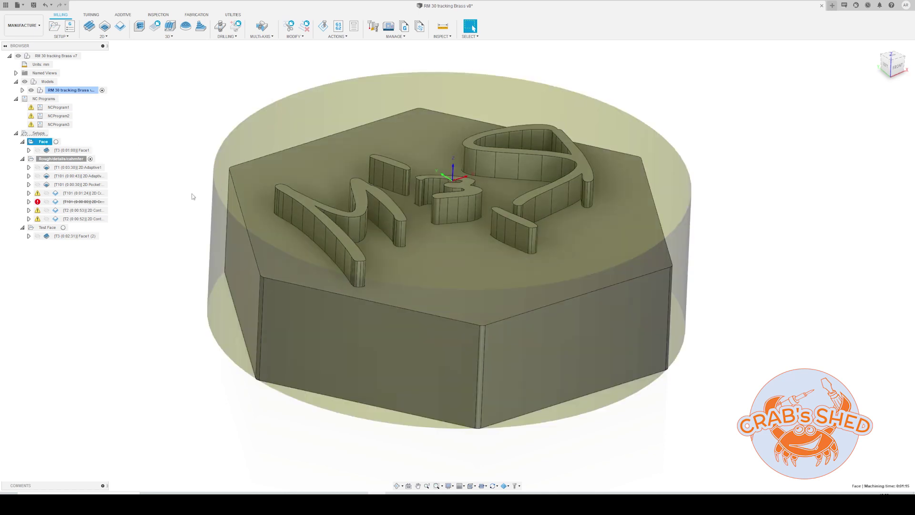
click(898, 67)
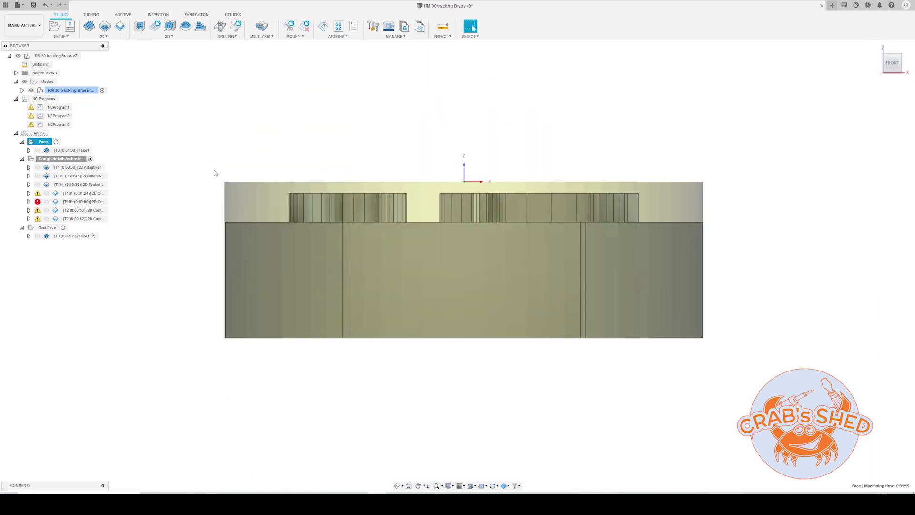
shift+middle_drag(215, 171, 227, 179)
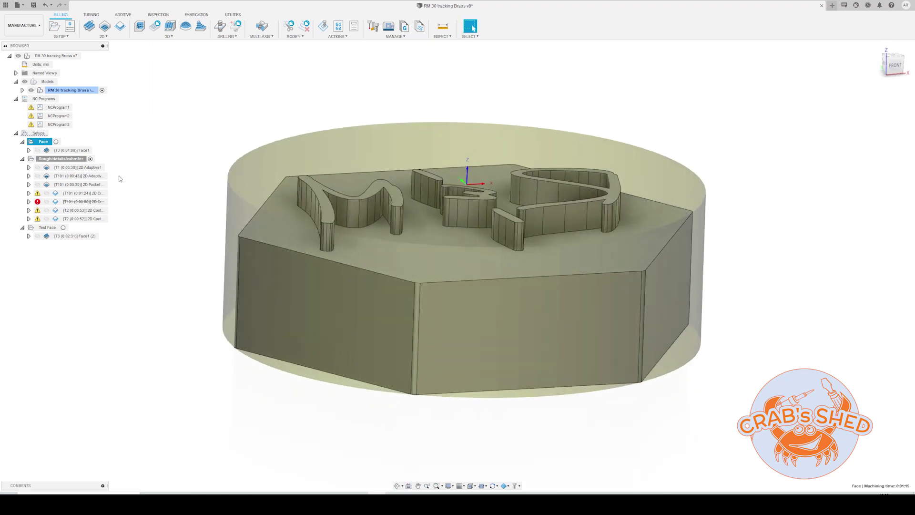
Examine the Face1 toolpath above the raised lettering, from the side and at an angle.
click(71, 150)
shift+middle_drag(362, 200, 688, 122)
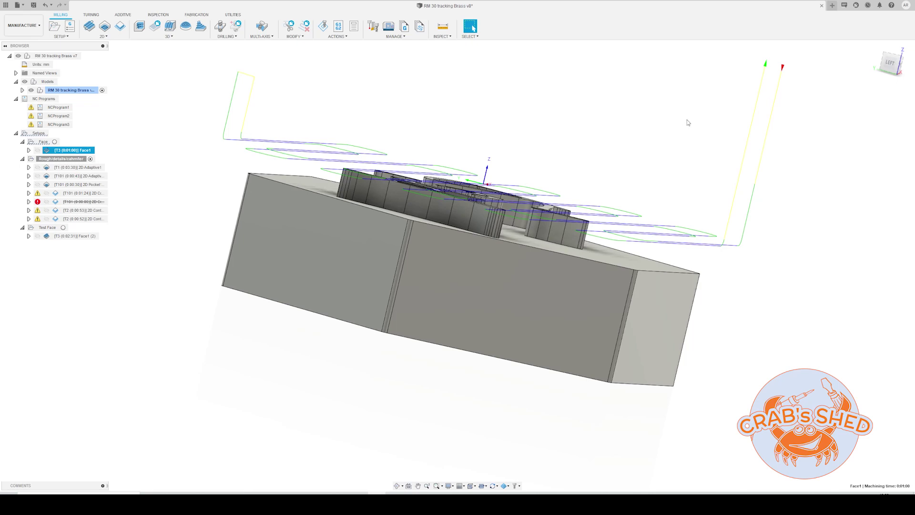
click(890, 63)
scroll(470, 192, up, 5)
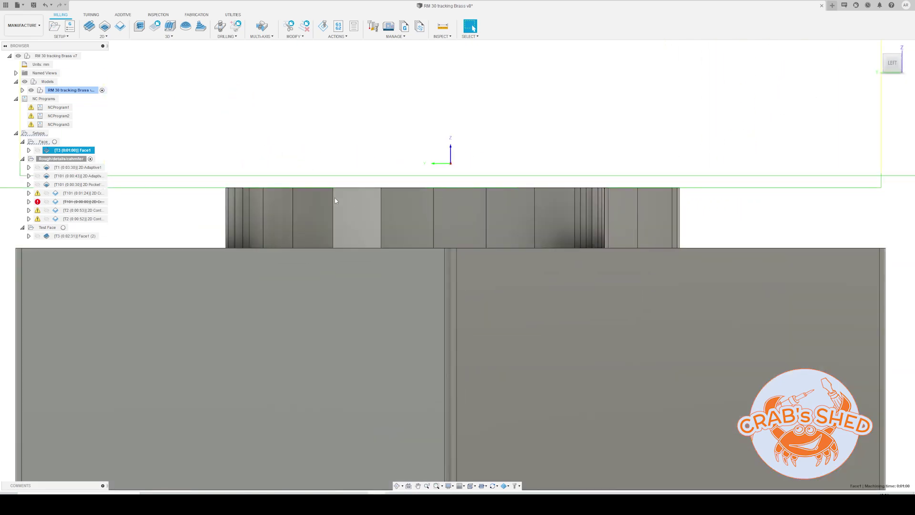
scroll(335, 200, down, 3)
shift+middle_drag(335, 200, 320, 218)
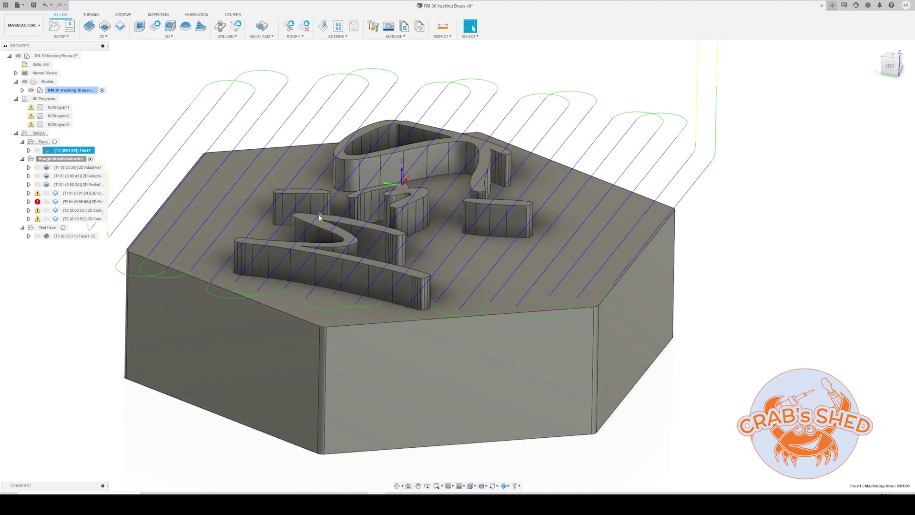
scroll(319, 217, down, 2)
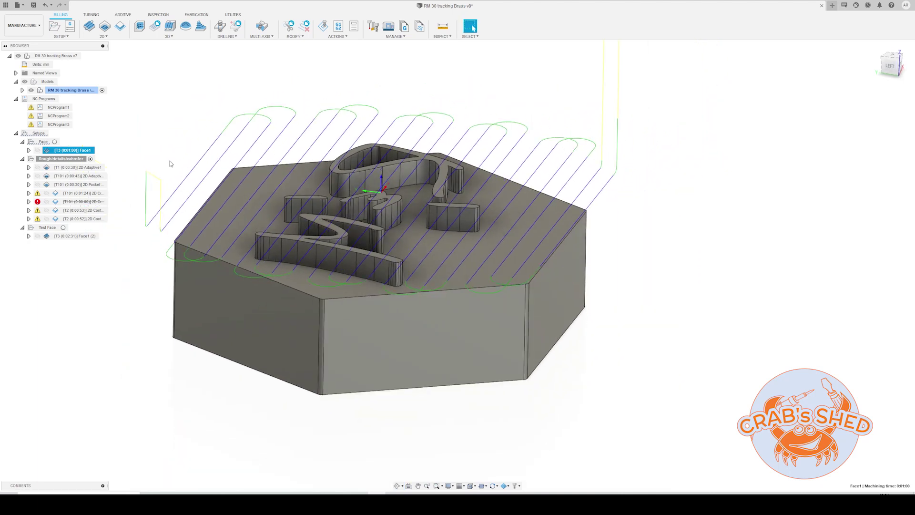
Review the Face1 operation's tool, feed and speed, and passes settings without editing them.
click(84, 150)
click(144, 149)
double_click(81, 150)
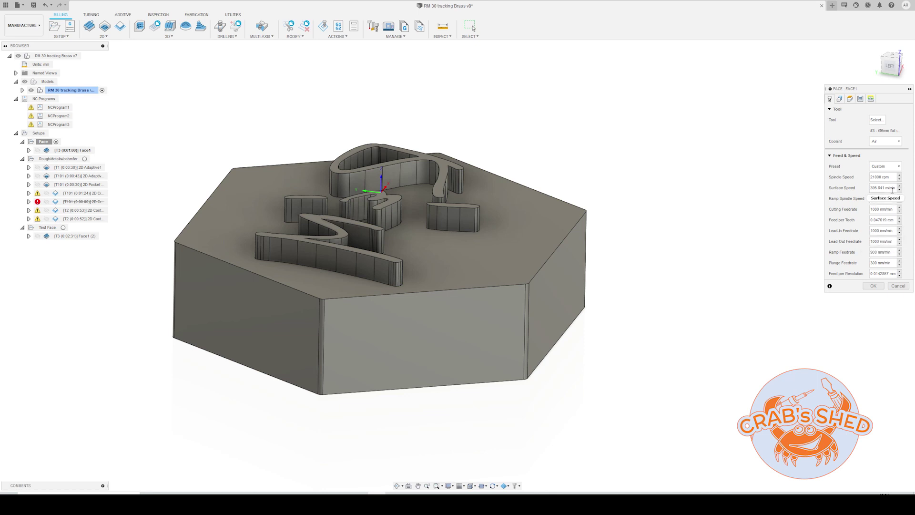
click(860, 98)
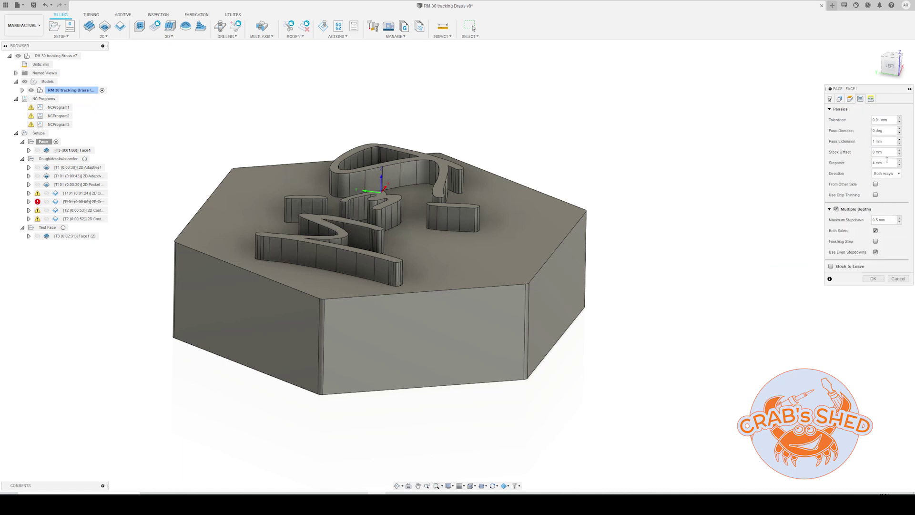
click(898, 280)
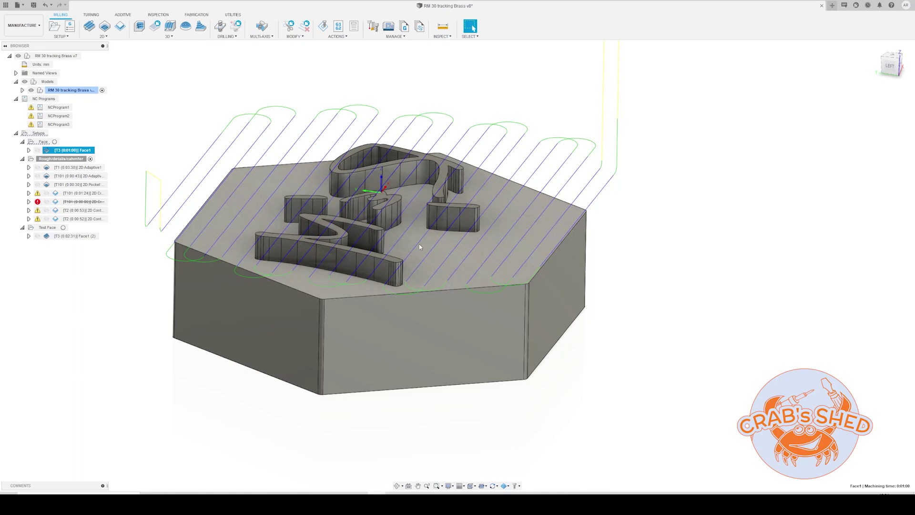
Examine the stock of the Rough/details/cahmfer setup against the model, from the side and at an angle.
click(98, 168)
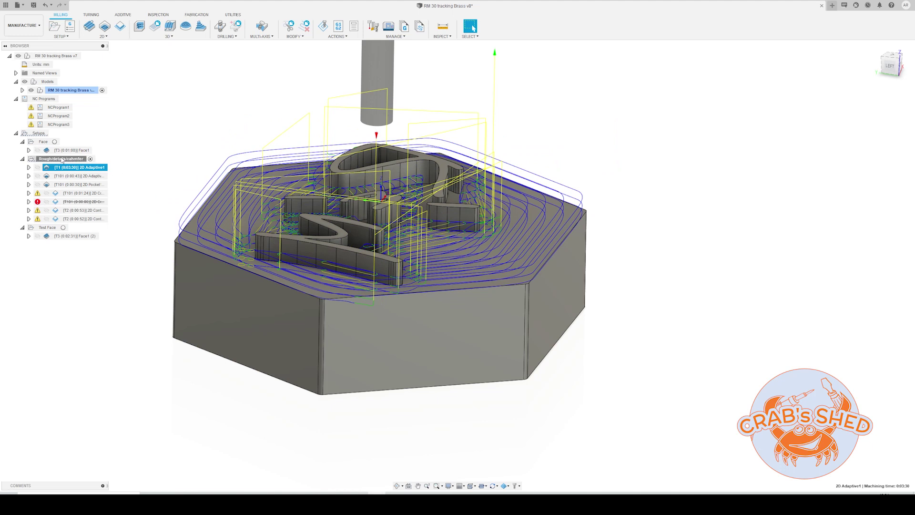
click(67, 158)
click(886, 69)
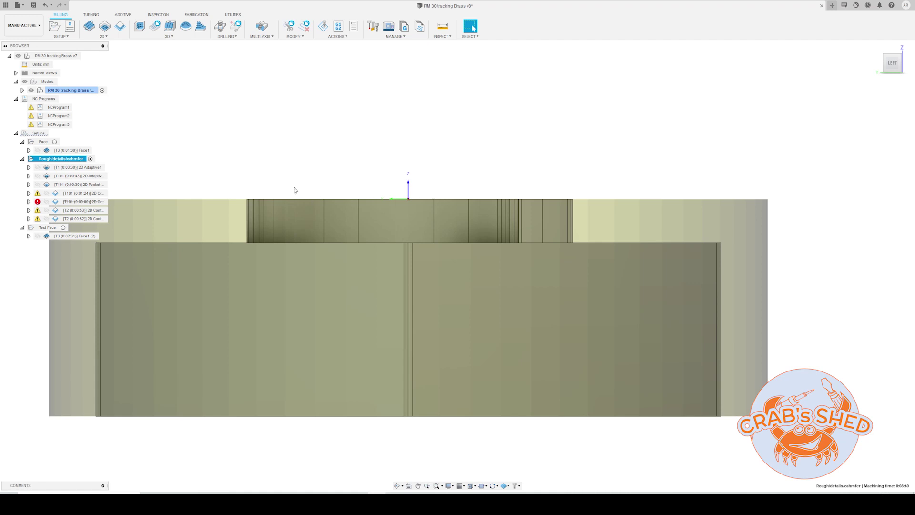
shift+middle_drag(291, 185, 281, 193)
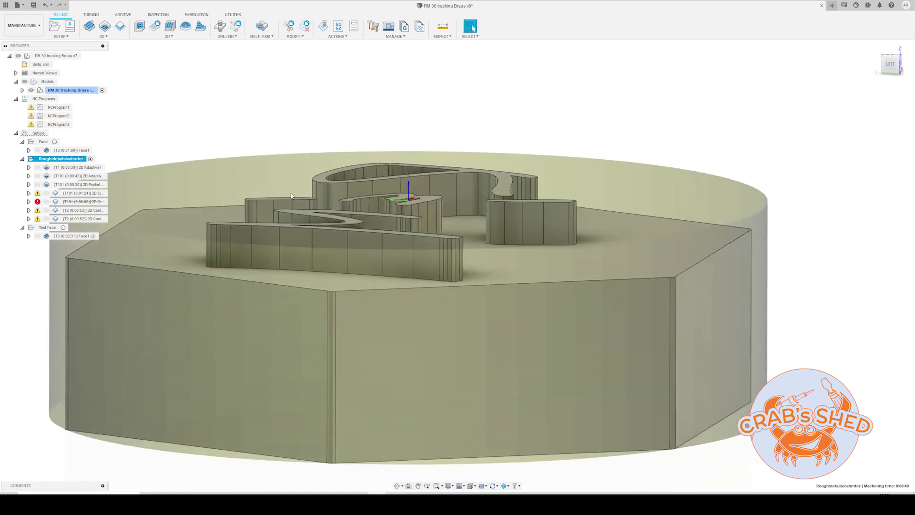
scroll(292, 195, down, 2)
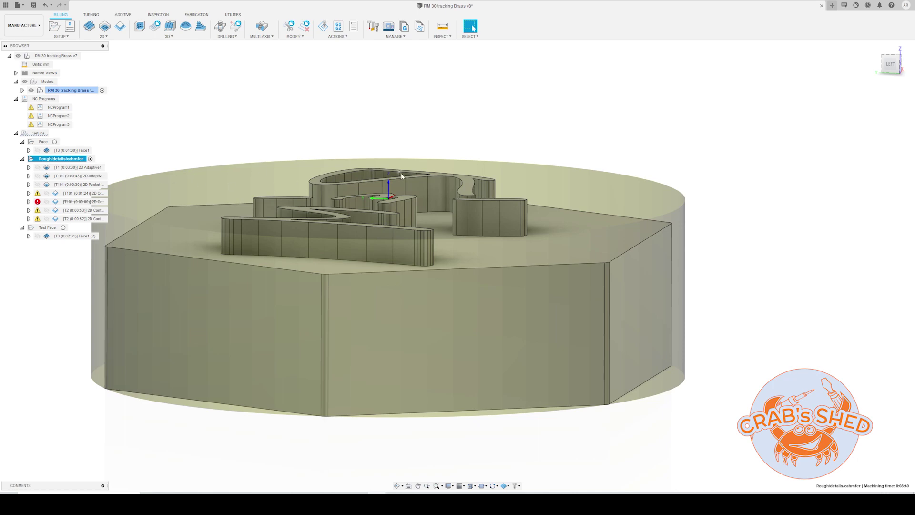
Examine the 2D Adaptive1 toolpath and review its feed, speed and passes settings without editing them.
click(79, 167)
shift+middle_drag(266, 164, 258, 172)
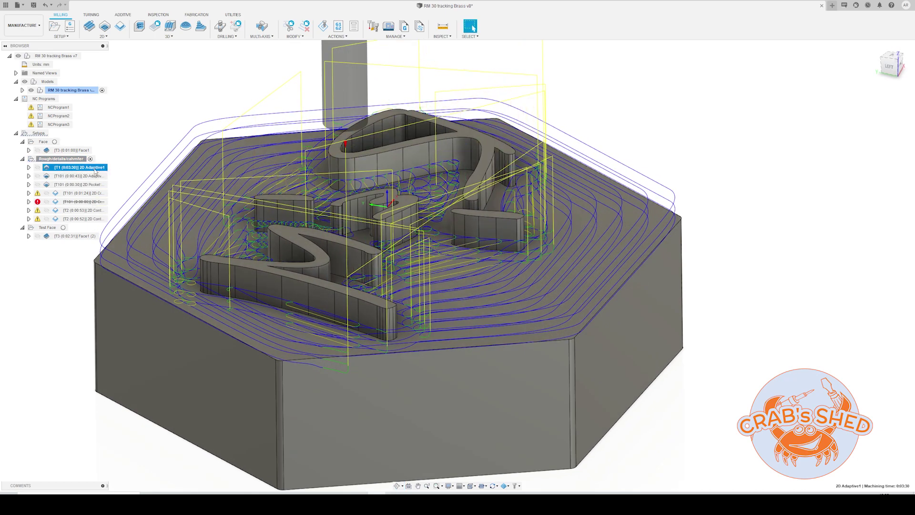
click(119, 166)
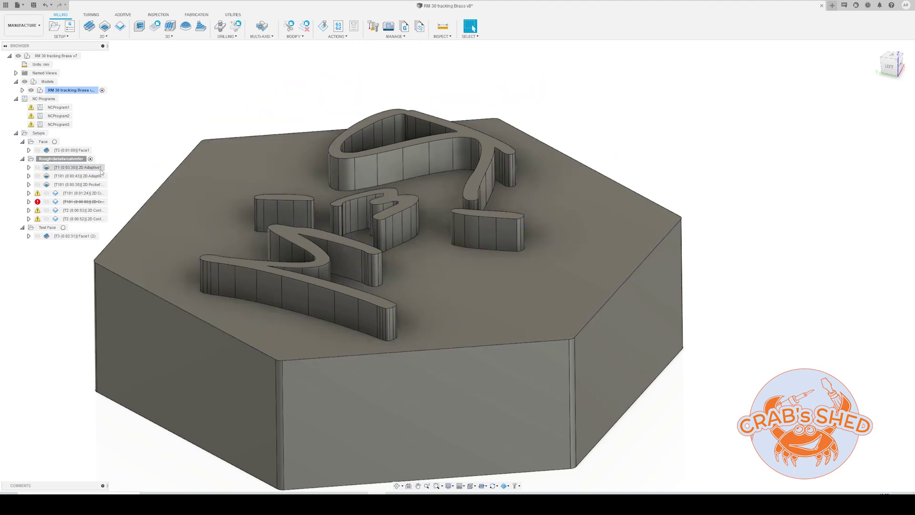
double_click(100, 169)
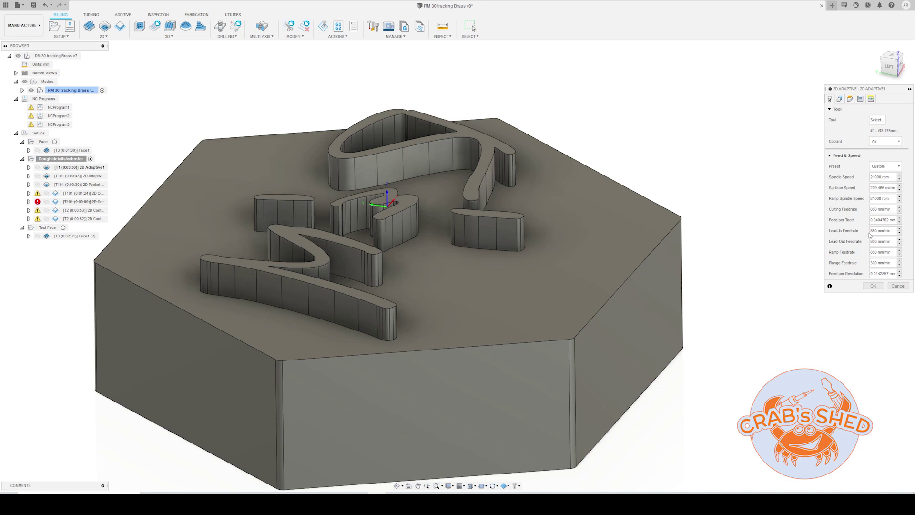
click(861, 100)
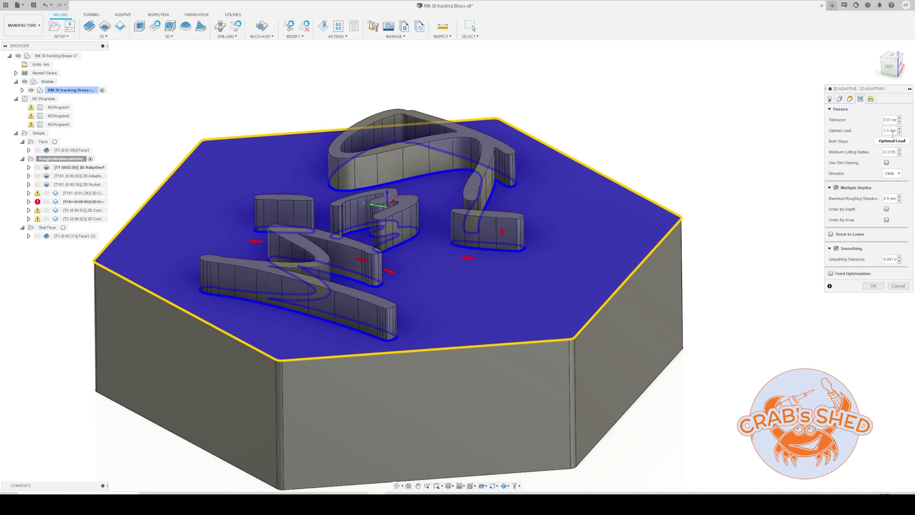
click(897, 286)
shift+middle_drag(405, 213, 402, 242)
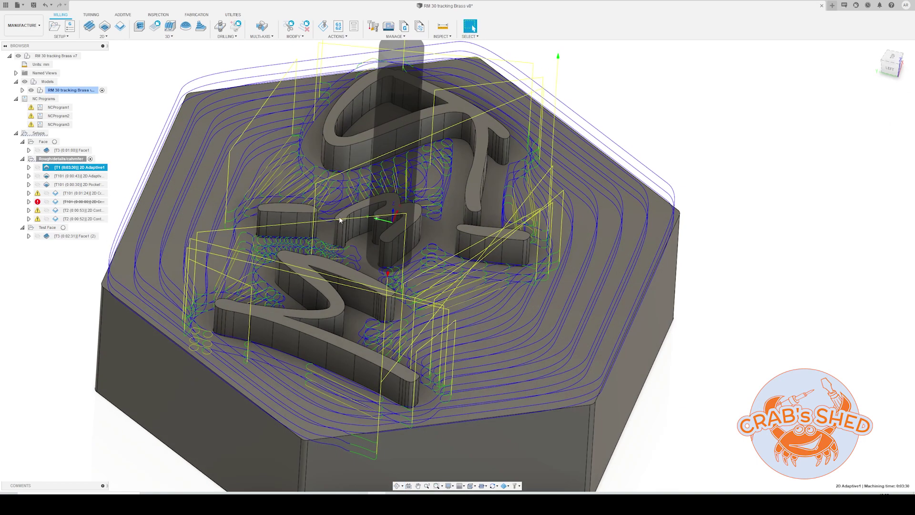
shift+middle_drag(346, 319, 333, 305)
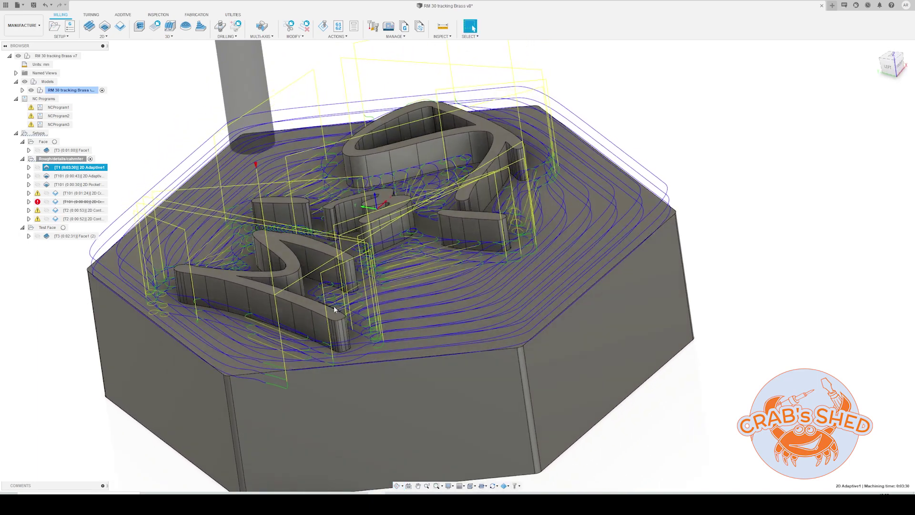
Examine the 2D Adaptive2 toolpath in the narrow gaps around the lettering.
click(106, 177)
mouse_move(159, 184)
shift+middle_down()
mouse_move(141, 188)
mouse_move(151, 194)
shift+middle_up()
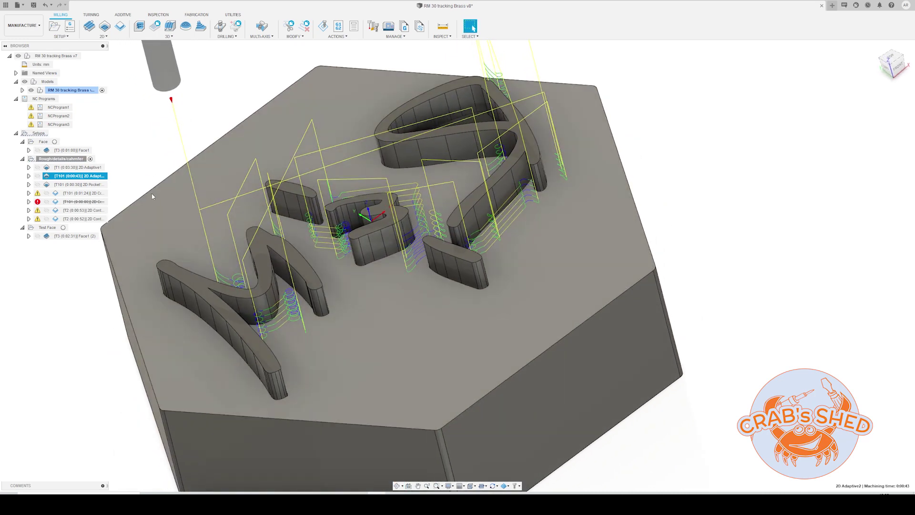
shift+middle_drag(238, 204, 294, 241)
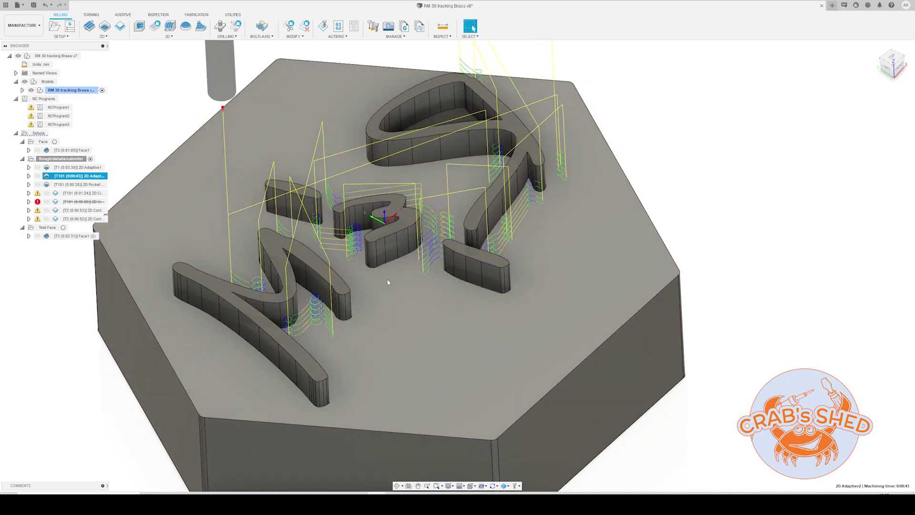
Review the 2D Adaptive2 operation's tool, feed and speed, and passes settings without editing them.
click(76, 176)
click(153, 178)
double_click(62, 177)
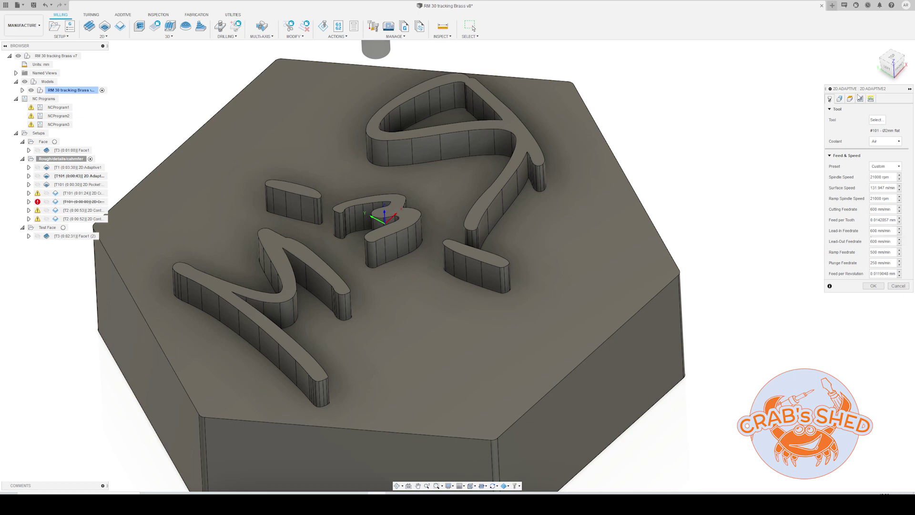
click(860, 98)
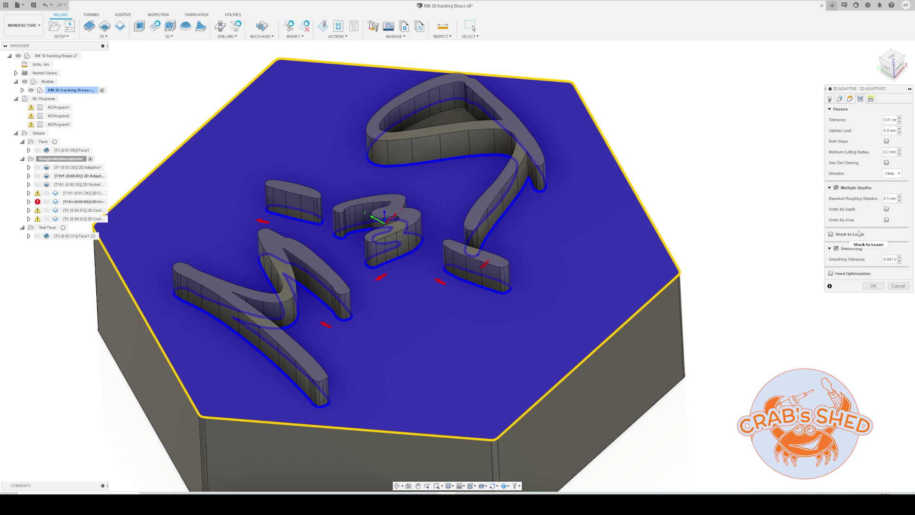
mouse_move(859, 233)
click(898, 287)
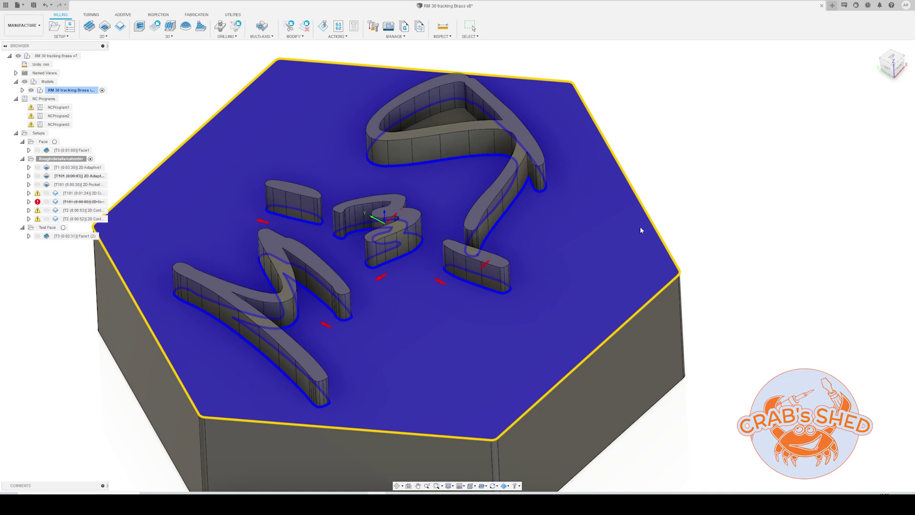
Examine the 2D Pocket1 (4) toolpath up close inside the enclosed loop of the large letter.
click(97, 186)
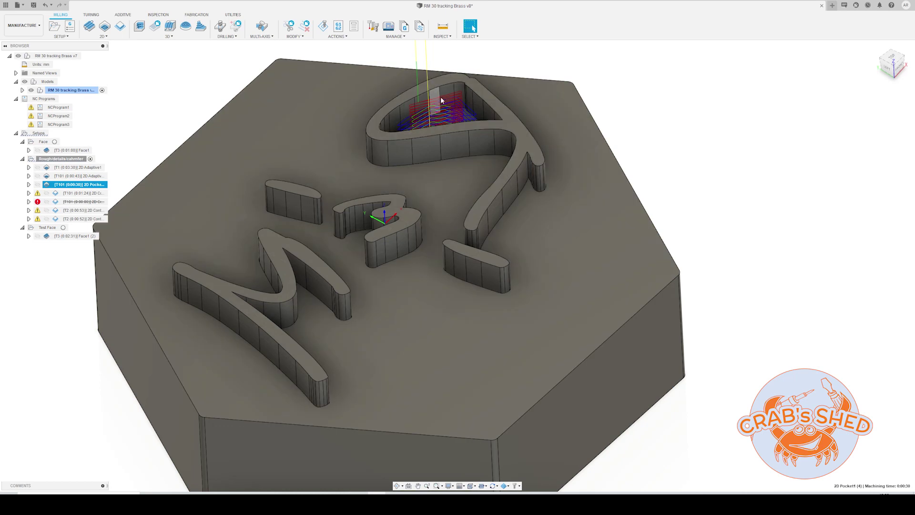
middle_drag(450, 121, 421, 282)
scroll(435, 208, up, 5)
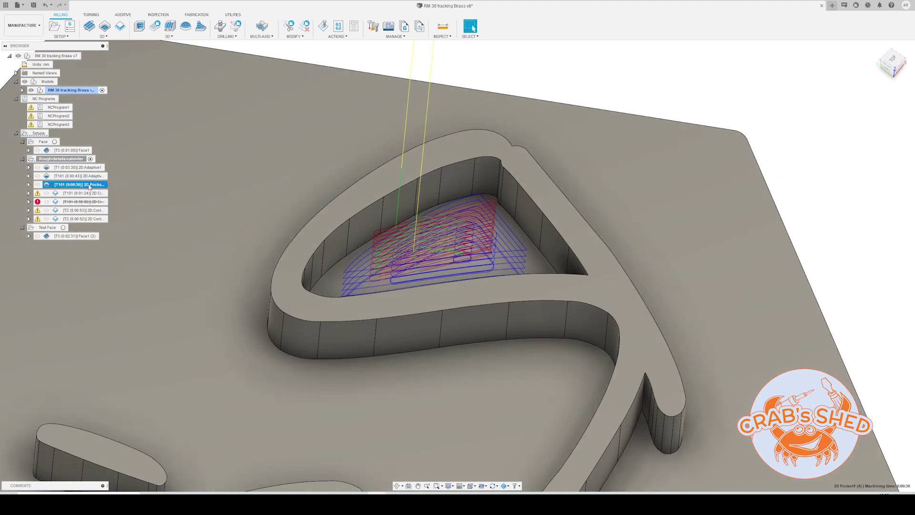
Review the 2D Pocket1 (4) operation's tool, feed and speed, and passes settings without editing them.
right_click(89, 187)
click(105, 189)
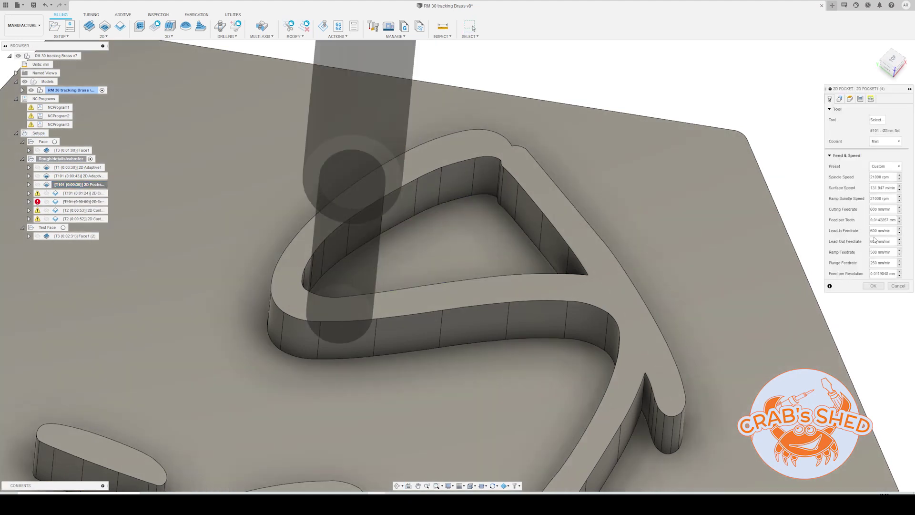
click(871, 99)
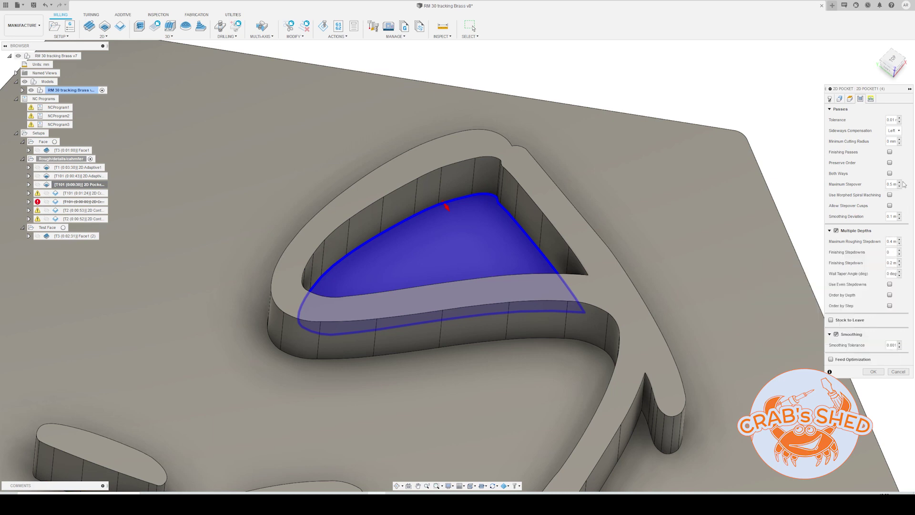
mouse_move(905, 185)
click(898, 372)
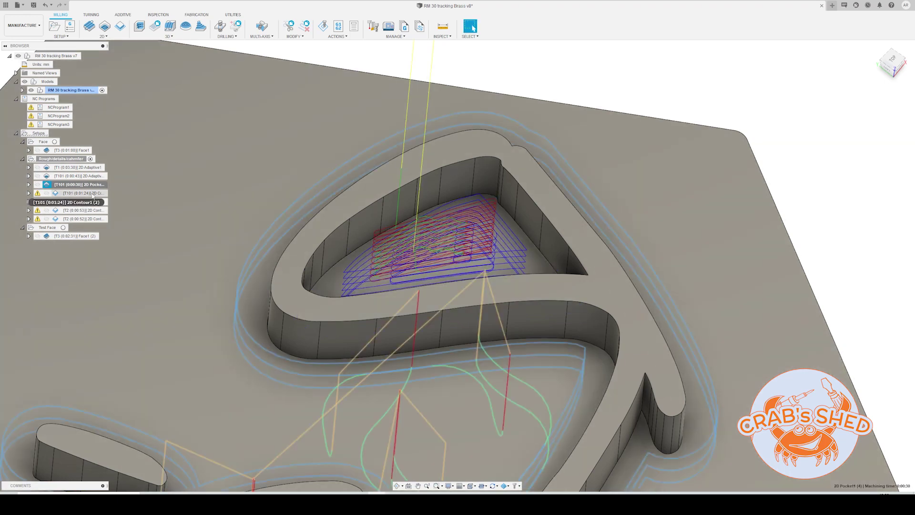
Examine the suppressed 2D Contour1 (3) operation and the 2D Contour1 (2) toolpath around the letters.
click(93, 201)
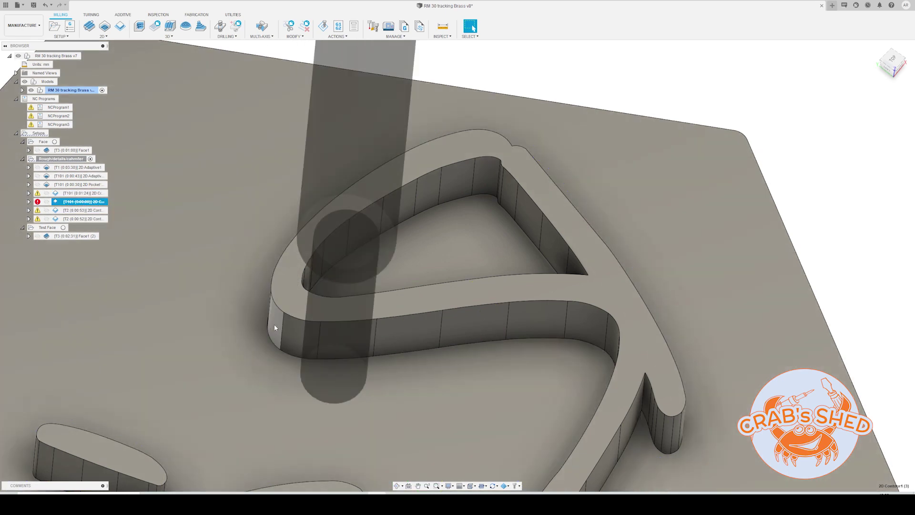
shift+middle_drag(275, 327, 293, 270)
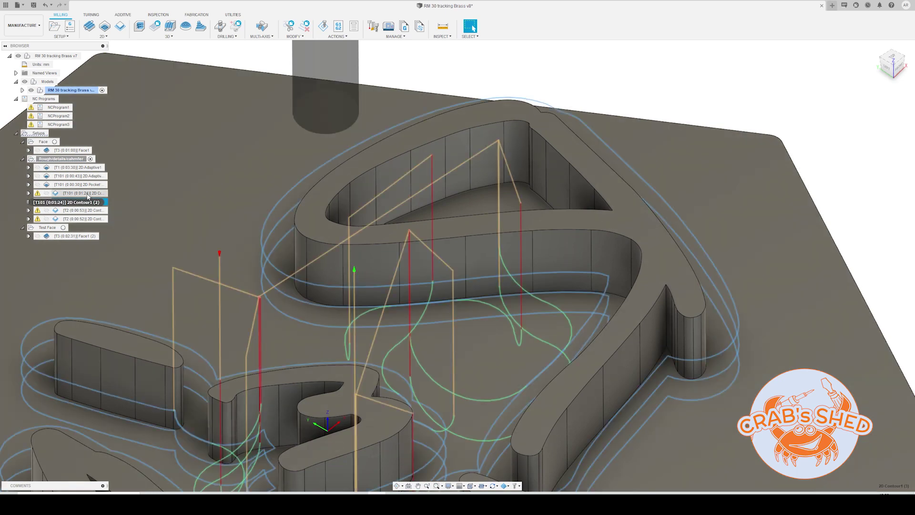
click(87, 195)
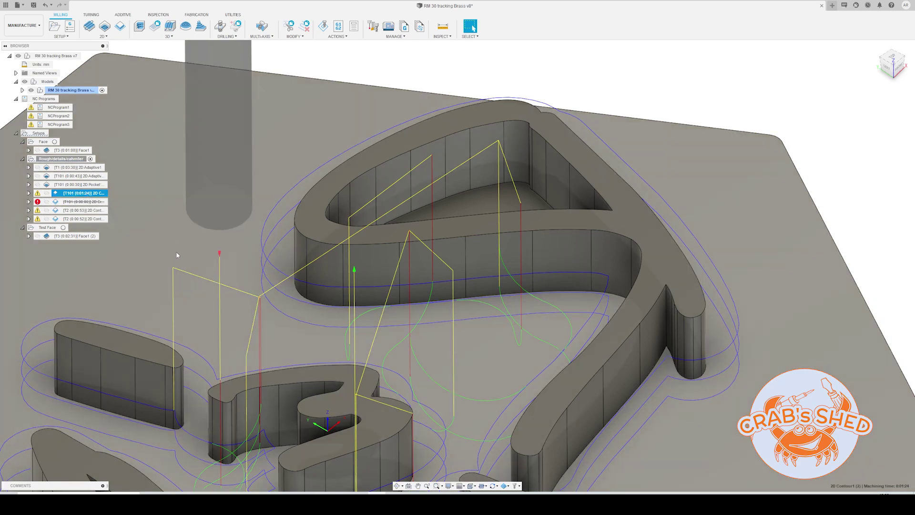
middle_drag(181, 250, 199, 199)
key(Escape)
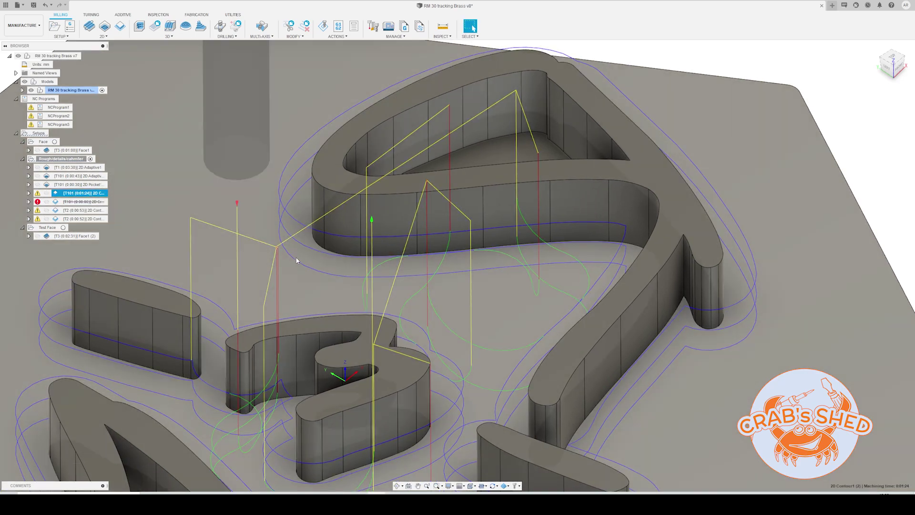
Examine the 2D Contour1 (2) toolpath around the letters at a low angle and compare it with the 2D Adaptive2 toolpath.
shift+middle_drag(329, 281, 341, 177)
mouse_move(341, 224)
shift+middle_down()
mouse_move(316, 241)
mouse_move(327, 239)
shift+middle_up()
shift+middle_drag(291, 277, 328, 258)
click(89, 177)
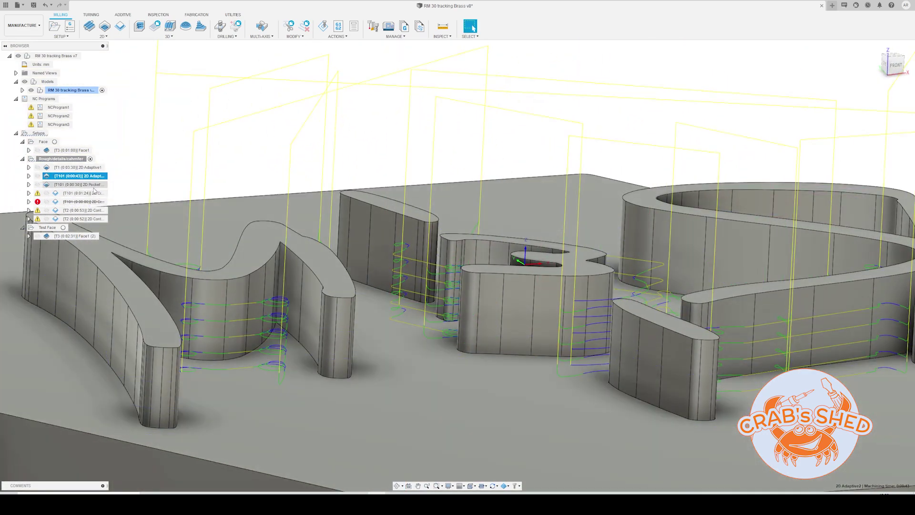
Examine the 2D Contour2 toolpath around the raised letters from above and at oblique angles, then display the 2D Contour2 (2) toolpath.
click(85, 211)
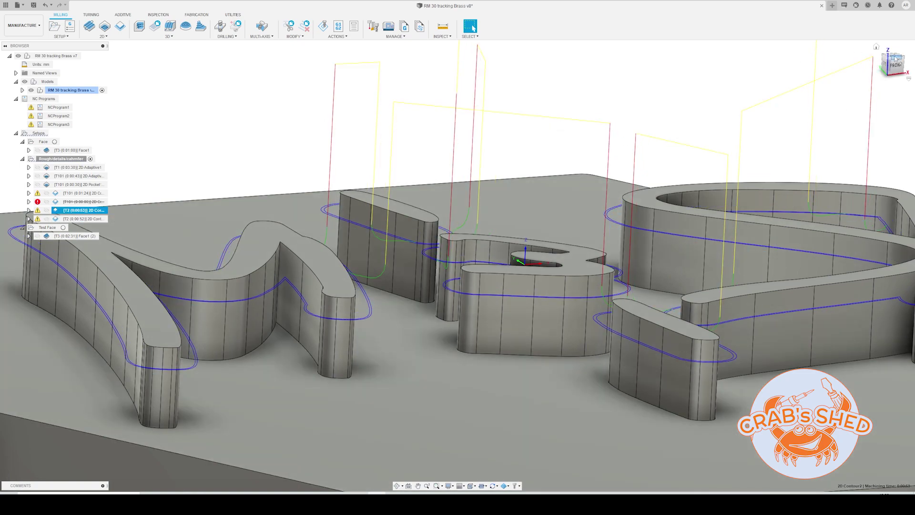
drag(884, 61, 882, 64)
click(883, 61)
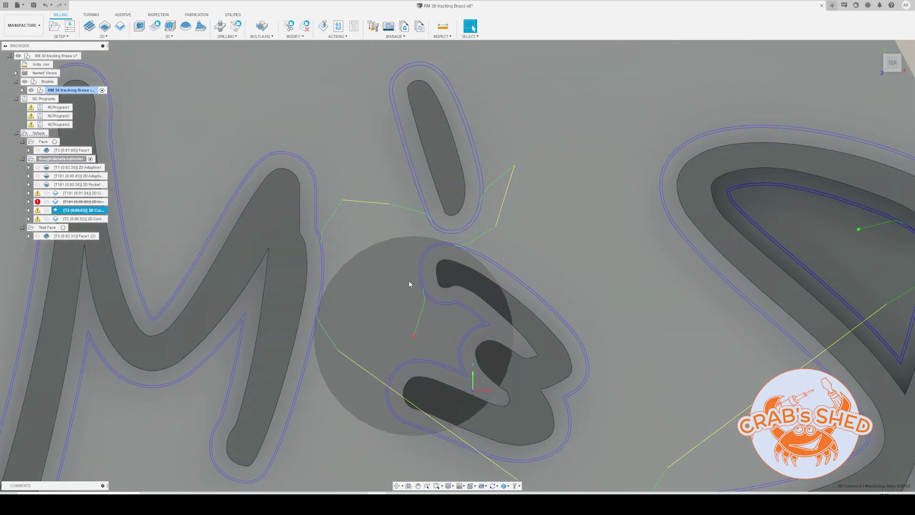
middle_drag(474, 329, 358, 198)
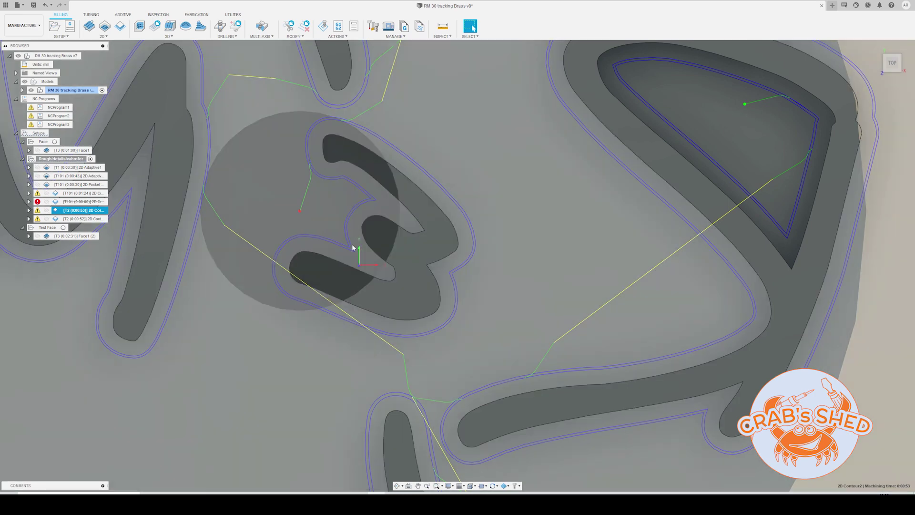
scroll(173, 245, down, 2)
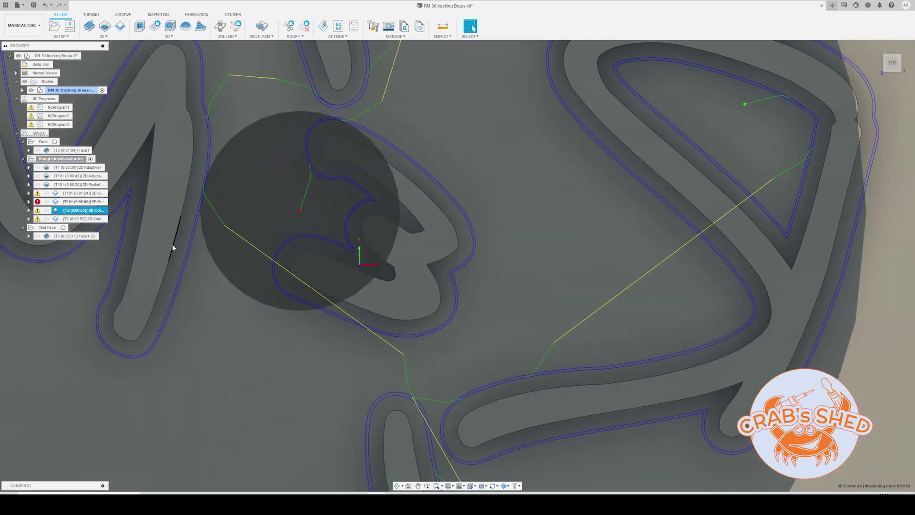
scroll(172, 244, down, 3)
shift+middle_drag(290, 293, 287, 267)
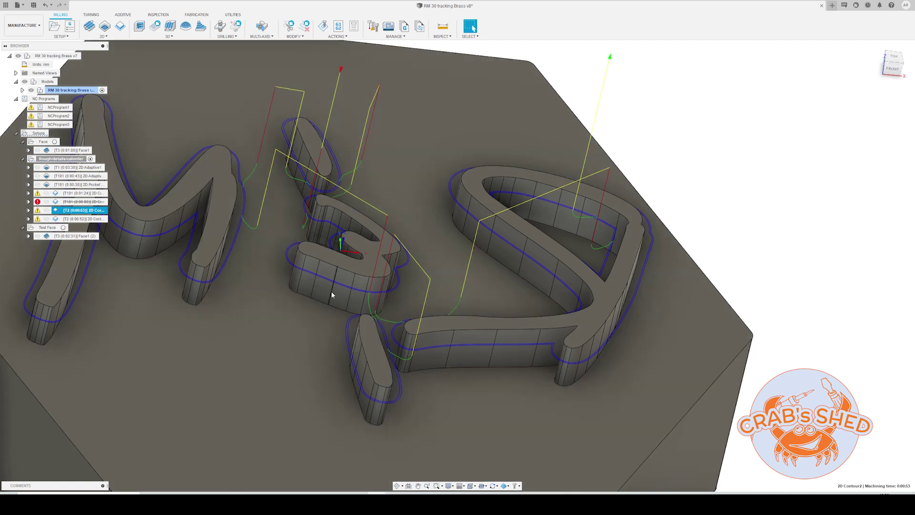
shift+middle_drag(330, 296, 285, 274)
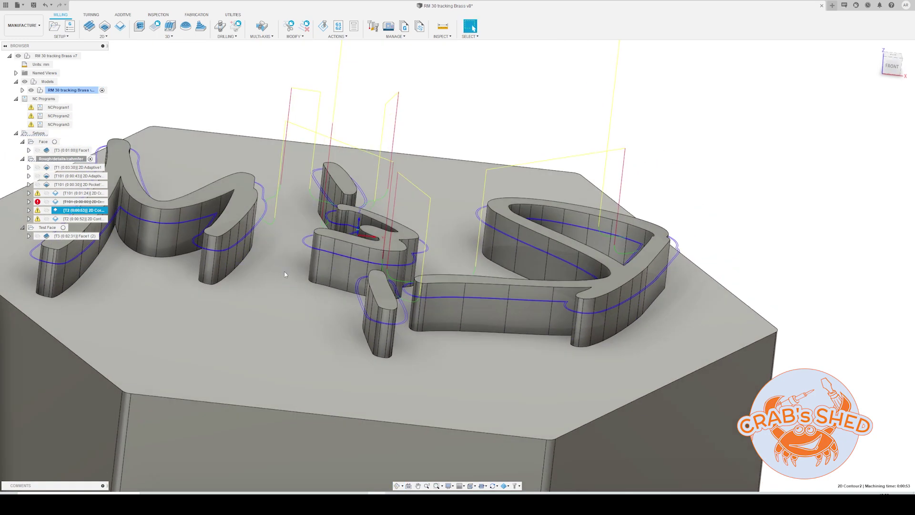
mouse_move(303, 253)
shift+middle_down()
mouse_move(317, 254)
mouse_move(307, 268)
mouse_move(343, 268)
mouse_move(326, 261)
shift+middle_up()
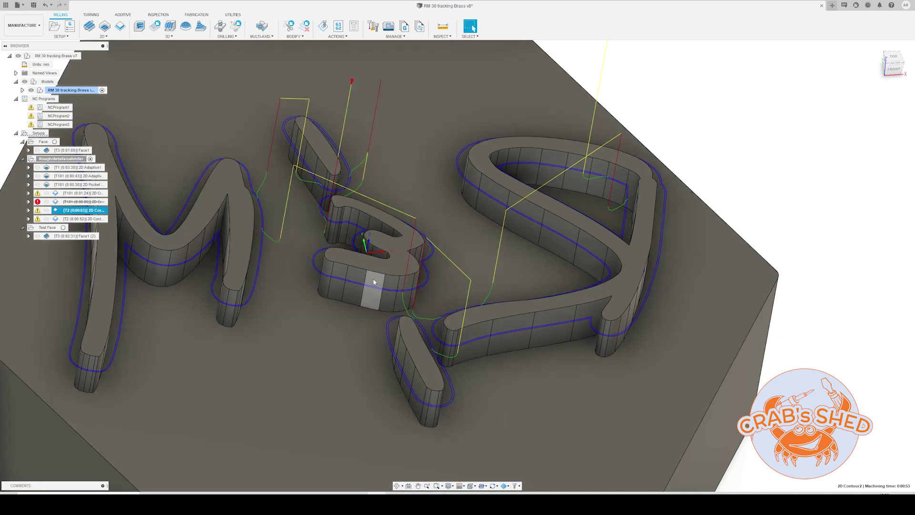
scroll(365, 282, down, 5)
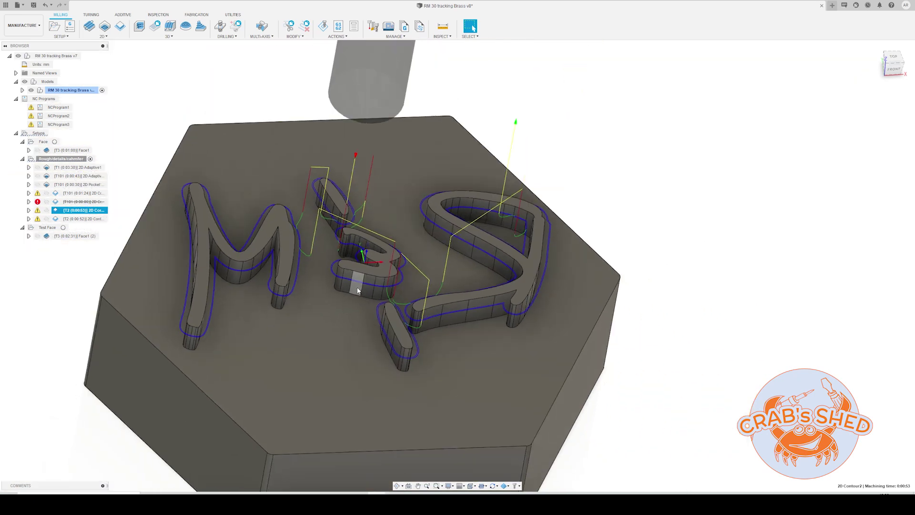
click(97, 220)
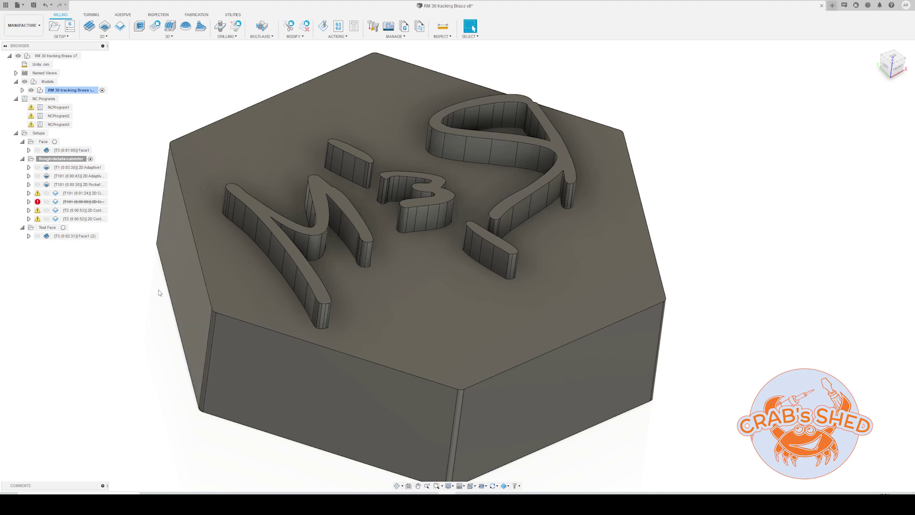
Review the 2D Contour1 (2) operation's tool, feed and speed, and multiple-depth passes settings without editing them.
double_click(91, 193)
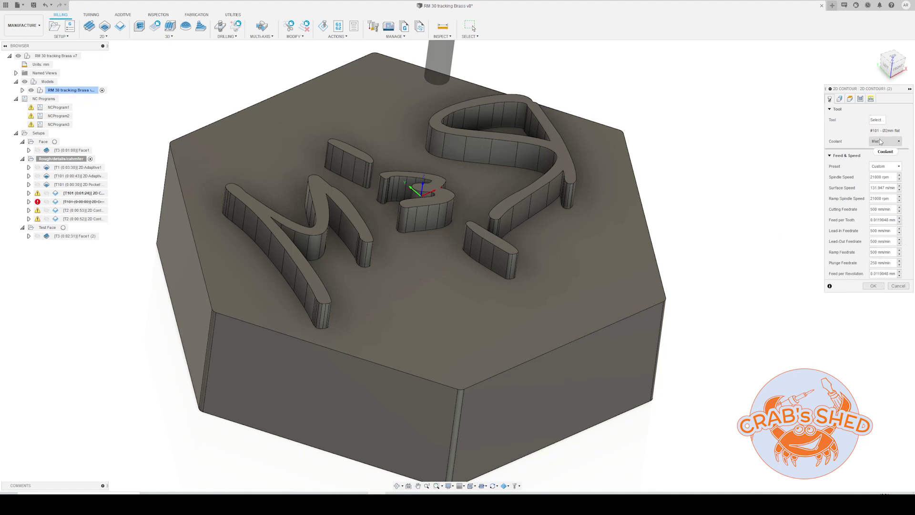
click(860, 98)
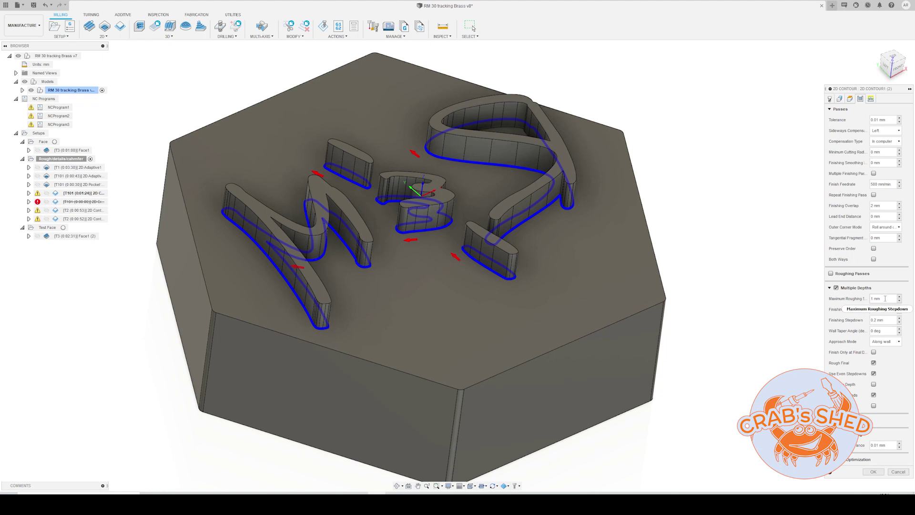
mouse_move(886, 295)
click(898, 471)
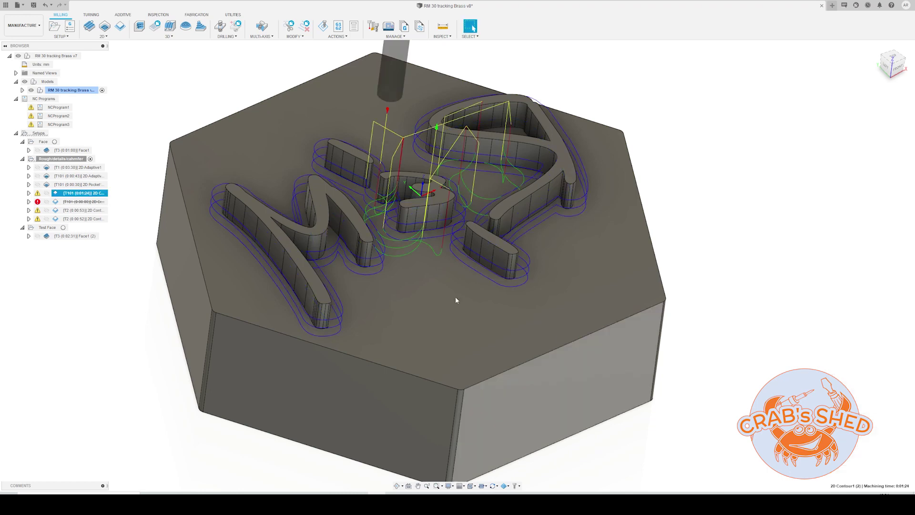
Review the 2D Contour2 operation's tool, feed and speed, roughing passes and chamfer settings without editing them.
click(99, 210)
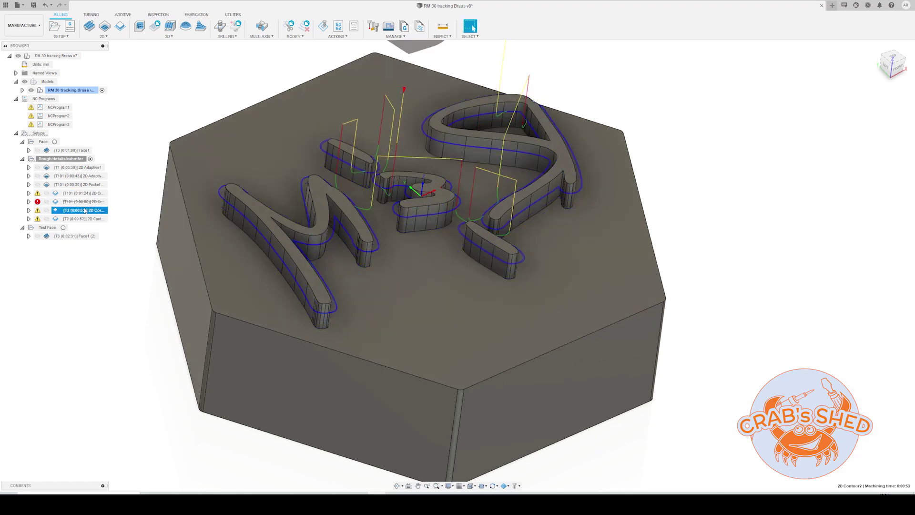
double_click(84, 211)
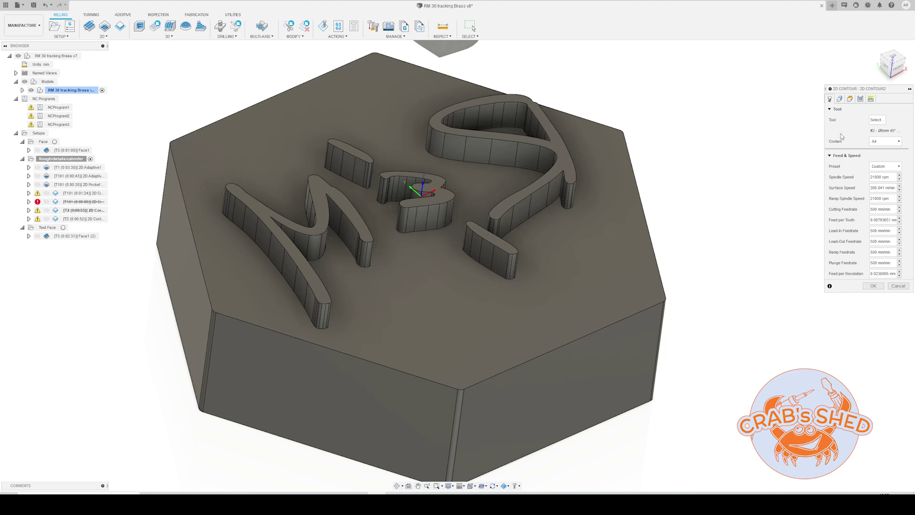
click(860, 99)
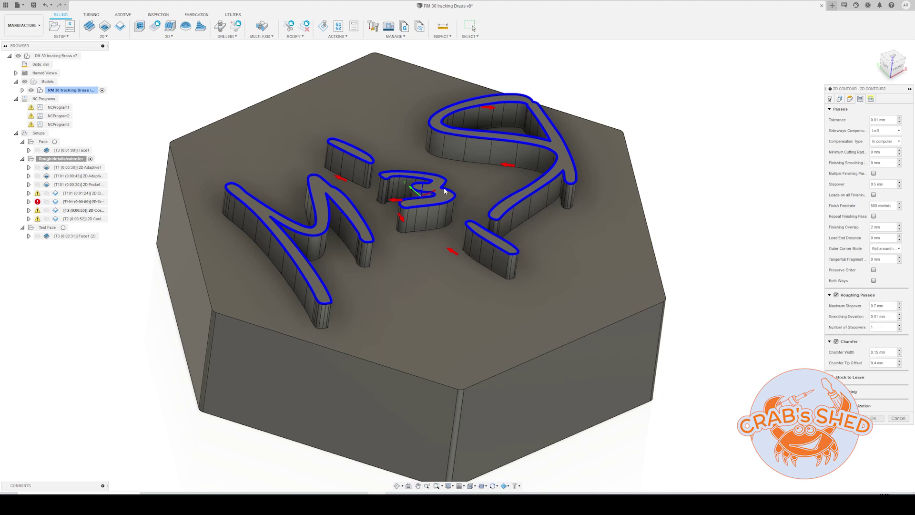
scroll(444, 190, up, 2)
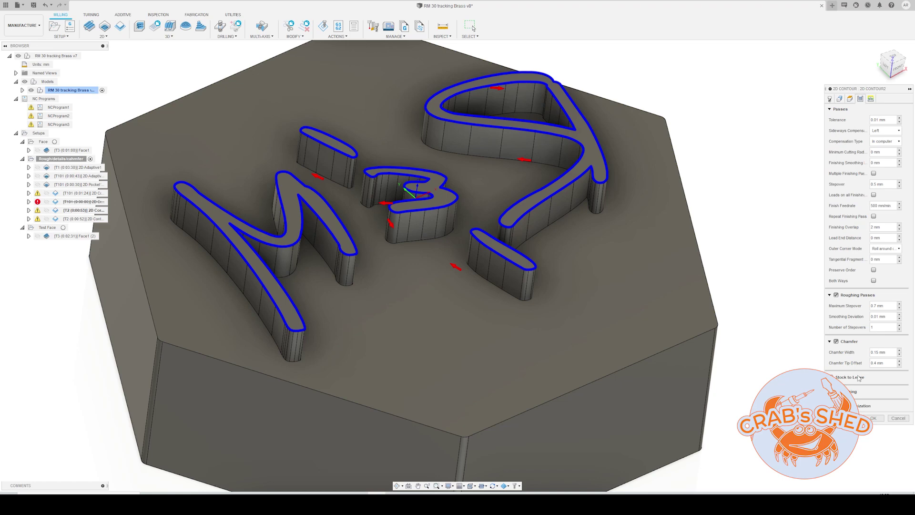
click(897, 417)
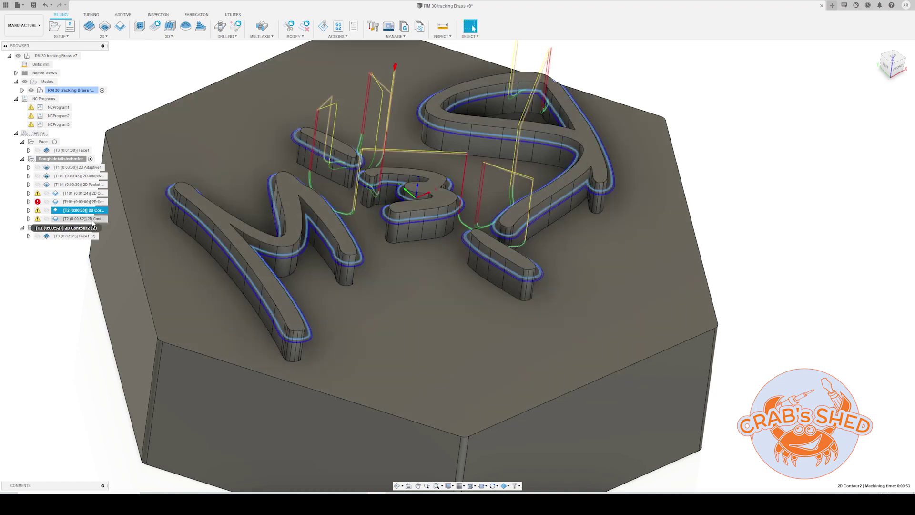
Review the 2D Contour2 (2) operation's tool, feed and speed, and chamfer settings without editing them.
double_click(81, 218)
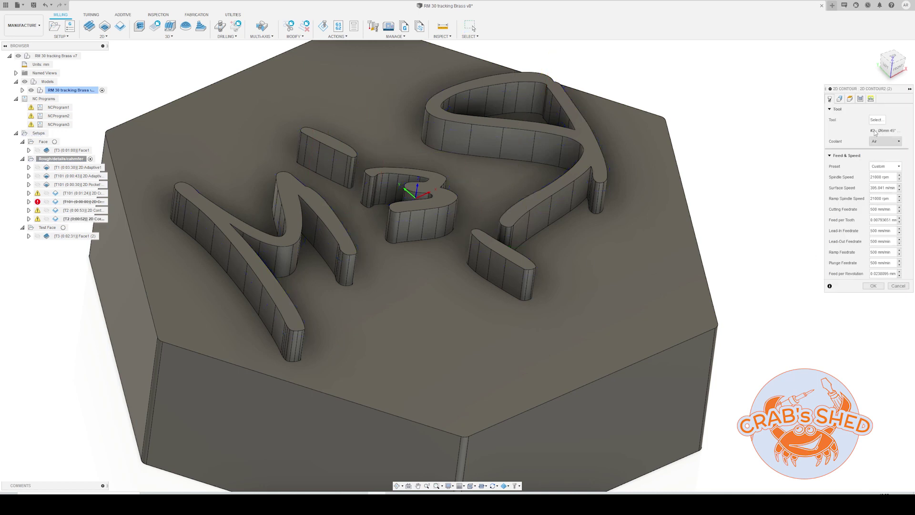
click(861, 99)
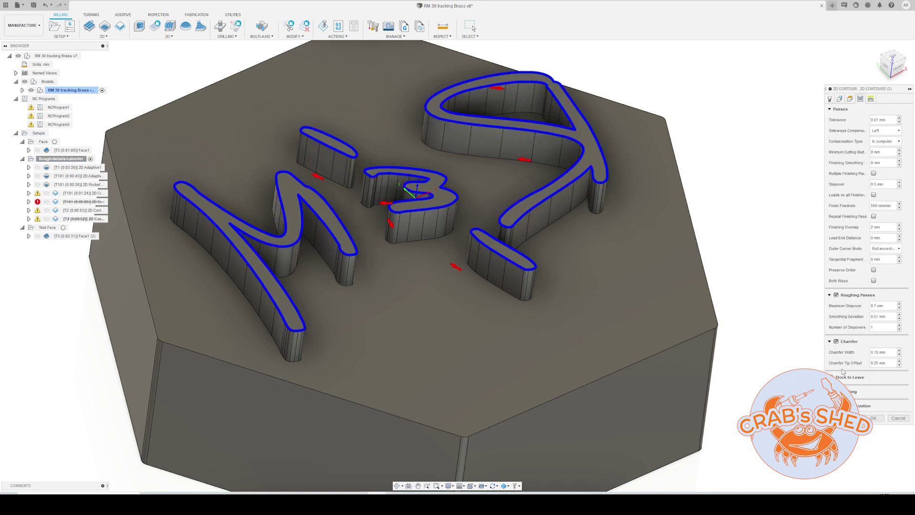
click(898, 416)
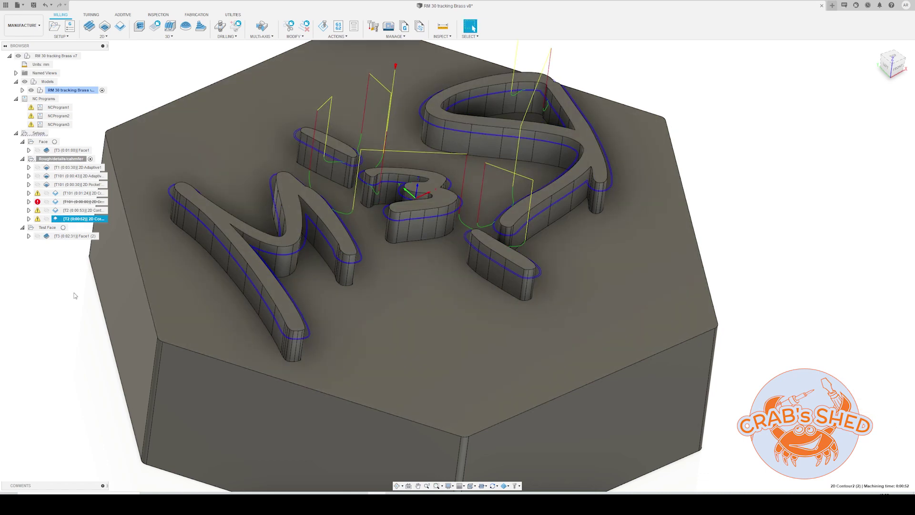
Examine the 2D Contour2 (2) toolpath on the whole part, then inspect the hexagon's outer edges with the toolpath hidden.
scroll(171, 308, down, 5)
shift+middle_drag(172, 308, 236, 316)
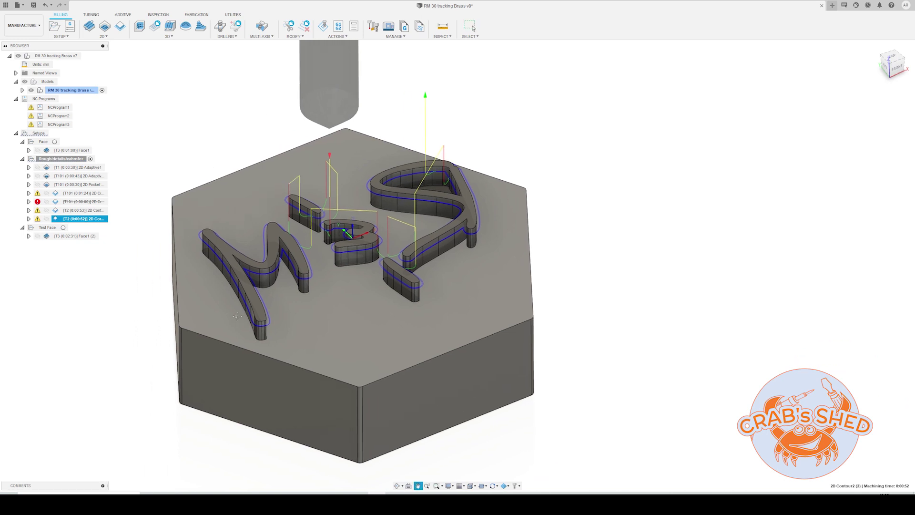
scroll(296, 286, down, 2)
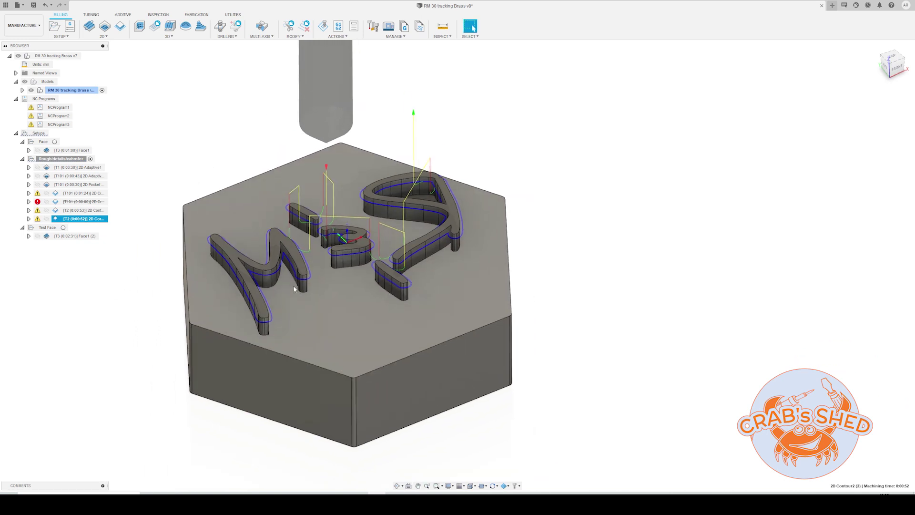
scroll(299, 281, up, 4)
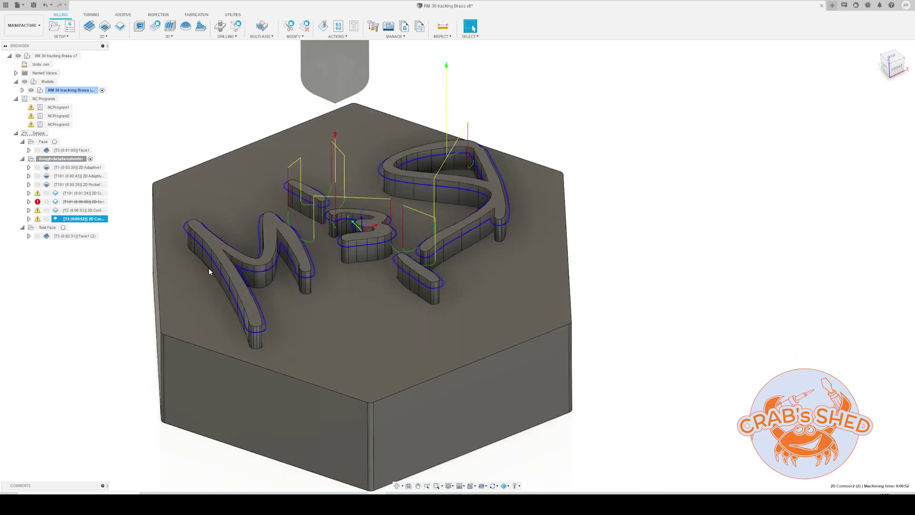
click(126, 283)
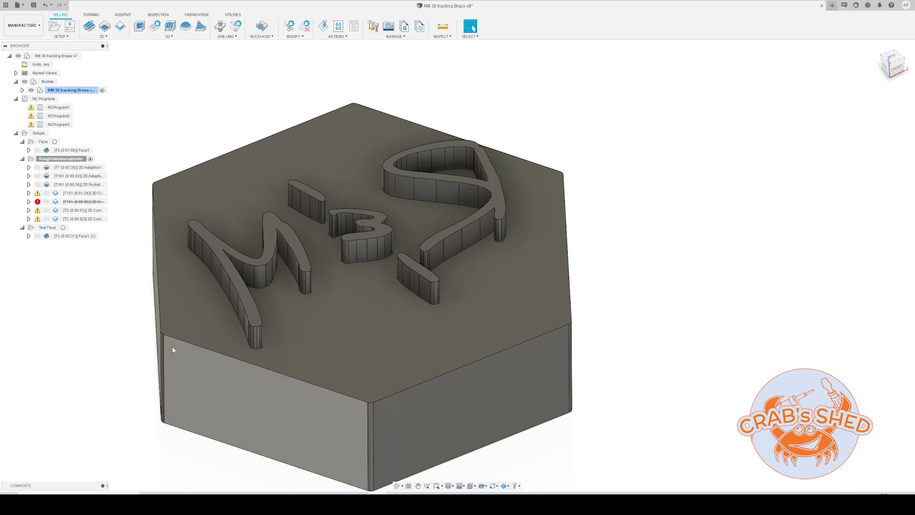
click(159, 299)
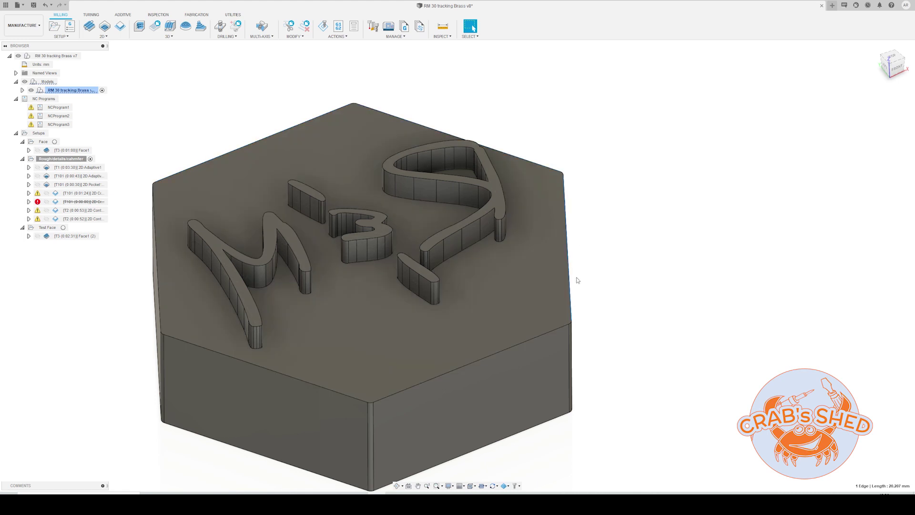
shift+middle_drag(598, 311, 601, 291)
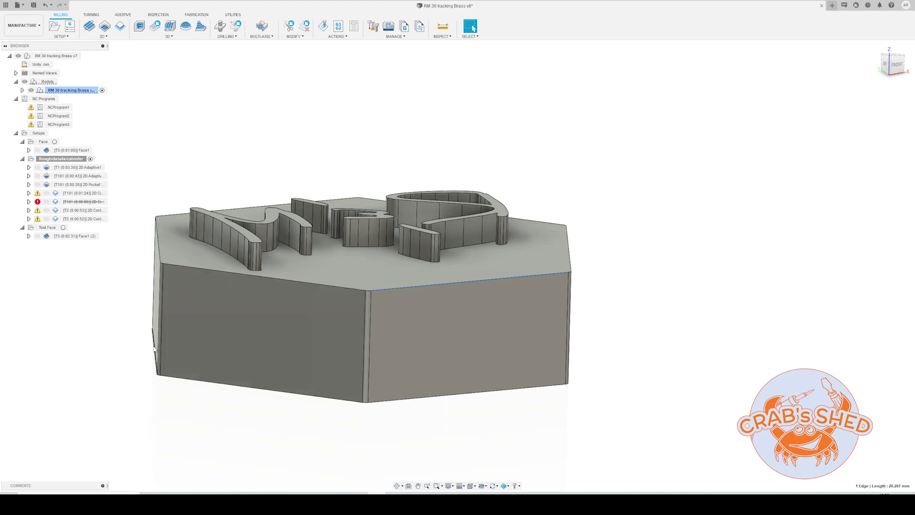
Duplicate the 2D Contour2 (2) chamfering operation within the same setup.
click(90, 219)
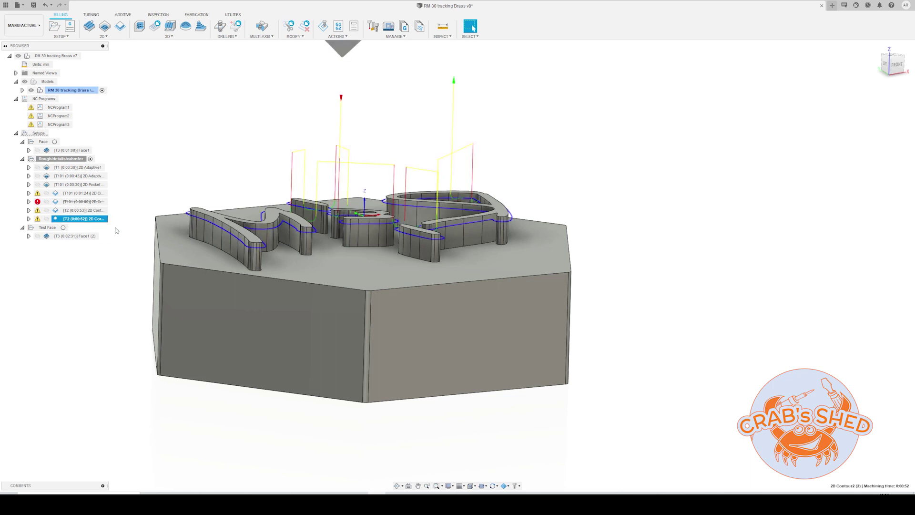
scroll(125, 230, down, 3)
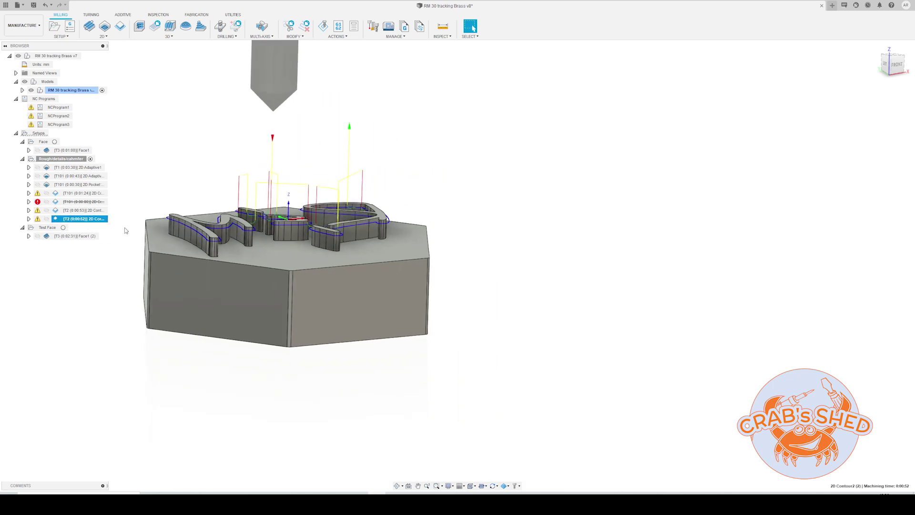
middle_drag(128, 217, 138, 276)
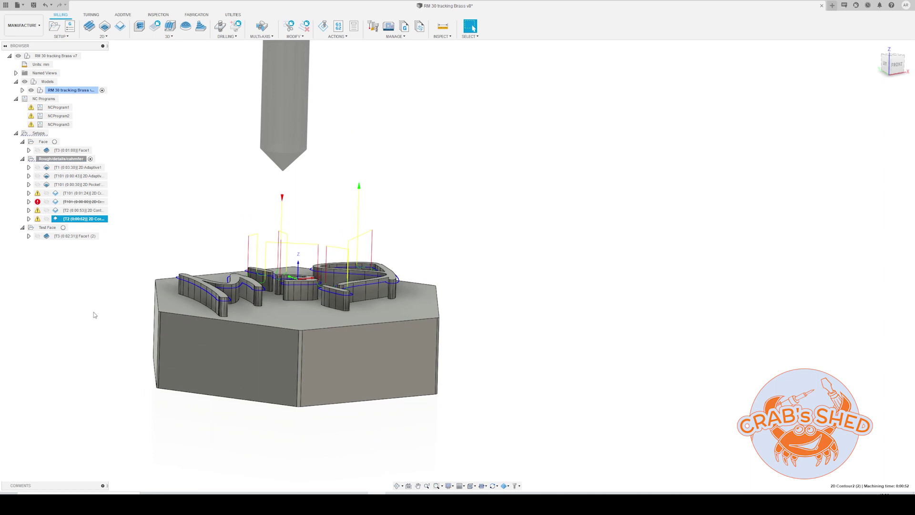
click(99, 295)
click(89, 220)
key(ctrl+d)
Edit the duplicated 2D contour operation, replacing its lettering contours with the outer edge loop of the hexagon's top face.
click(89, 229)
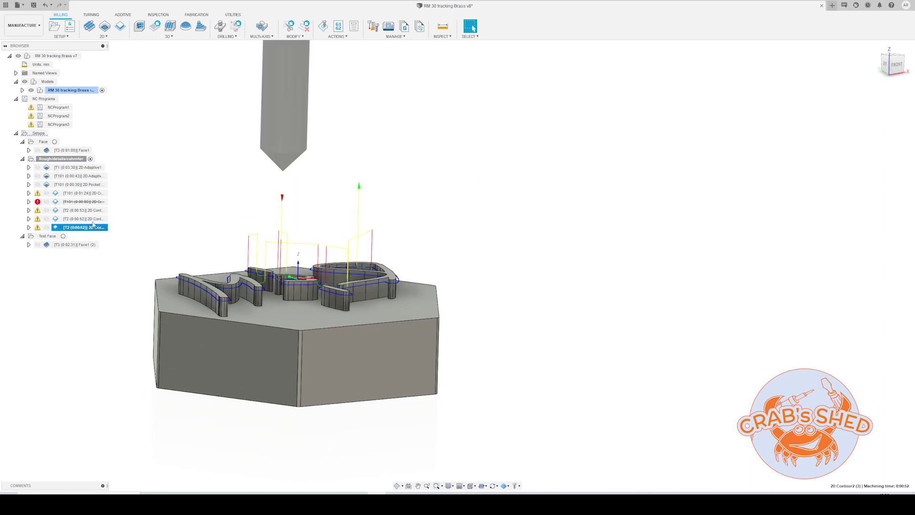
right_click(86, 231)
click(95, 234)
click(840, 99)
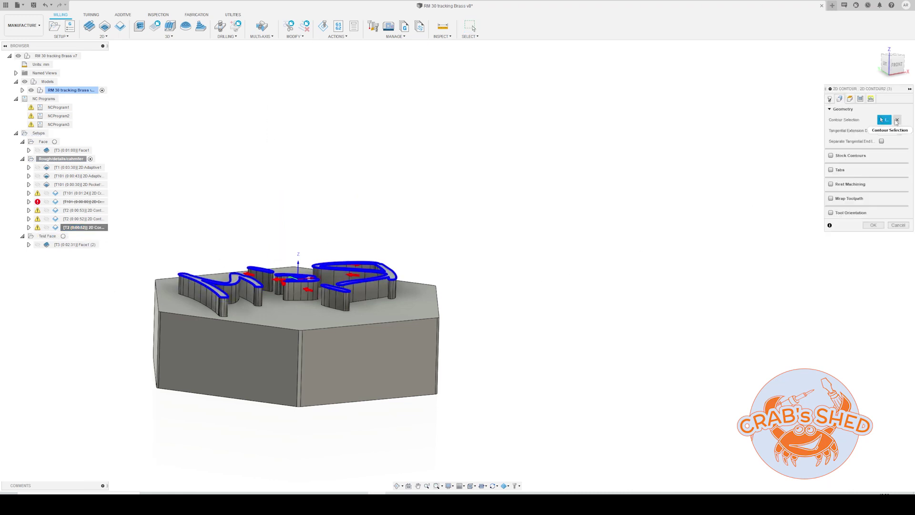
click(898, 120)
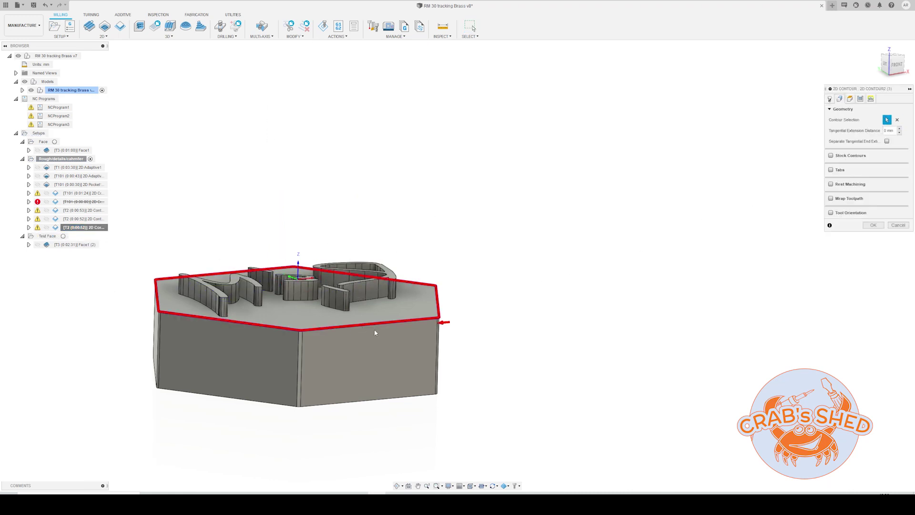
click(346, 326)
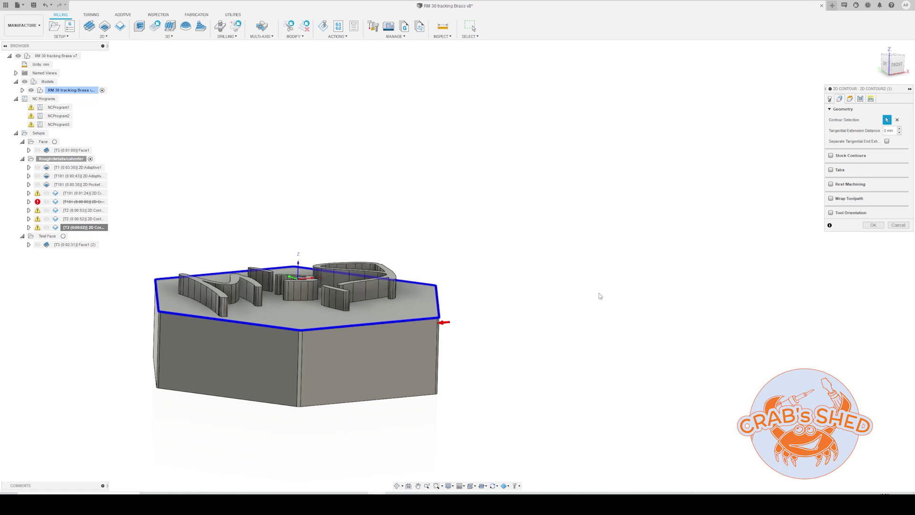
Set the duplicated operation's chamfer width to 0.5 mm and chamfer tip offset to 1 mm, and generate its toolpath.
click(861, 99)
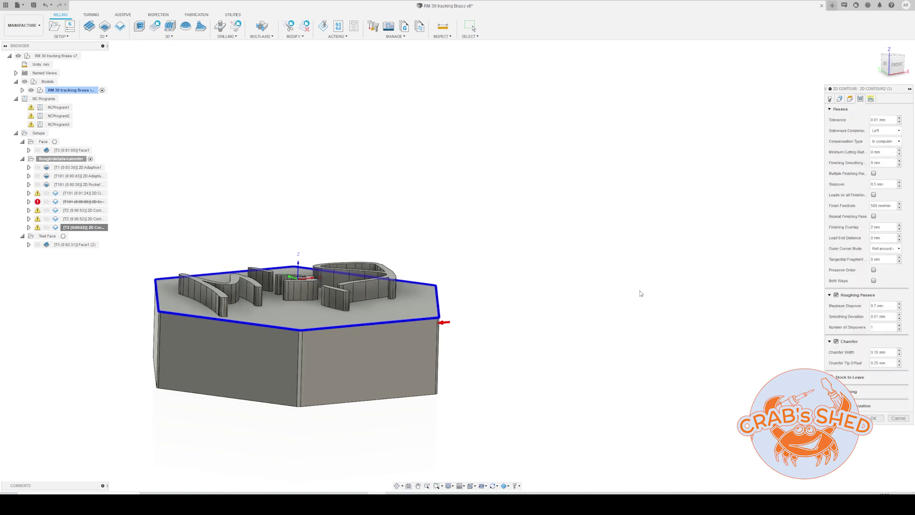
scroll(433, 306, up, 5)
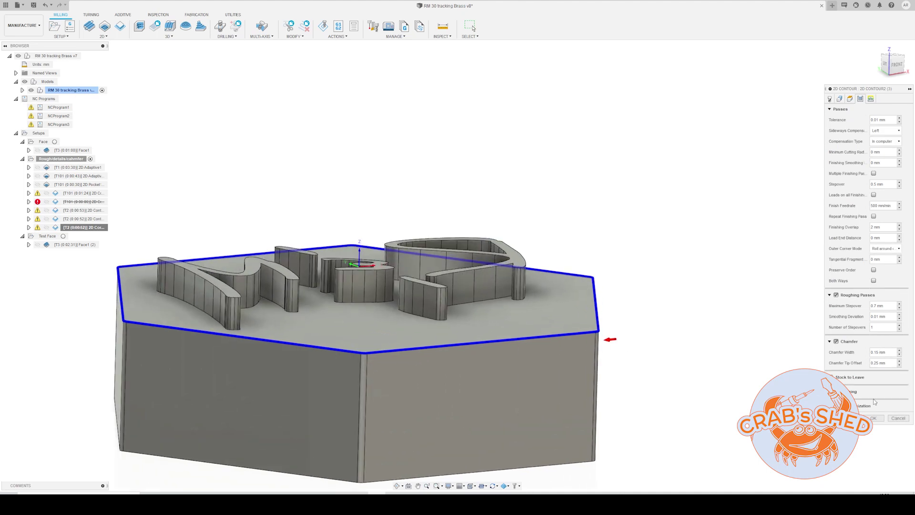
key(BackSpace)
key(BackSpace)
text(5)
key(Tab)
text(0.25)
text(1)
mouse_move(885, 365)
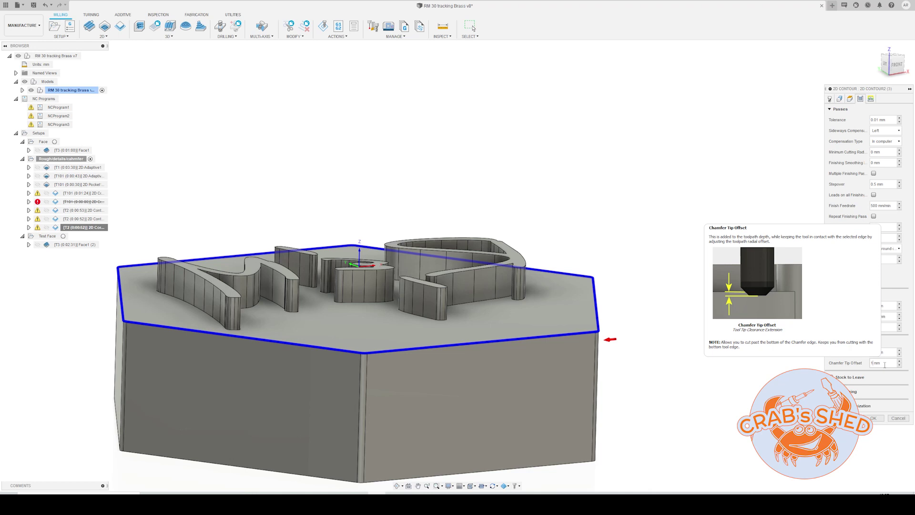
key(Return)
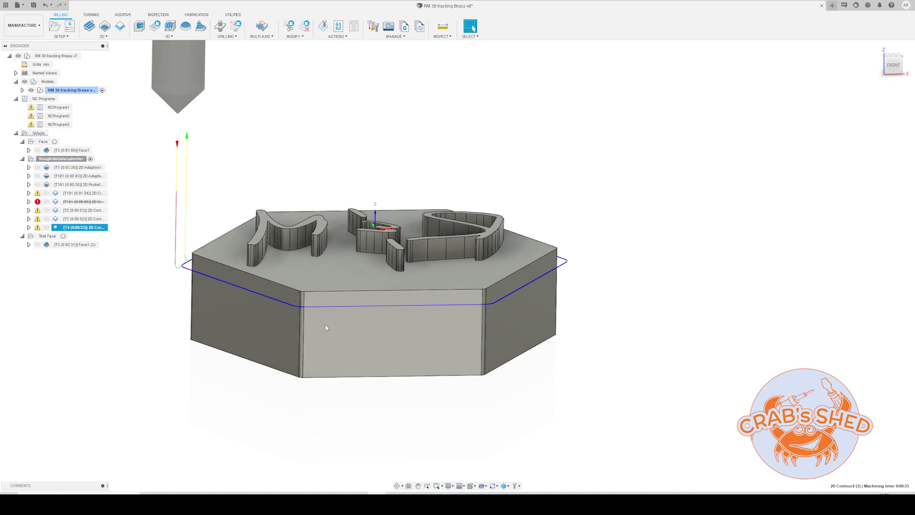
Deselect the new chamfer operation and save the design as a new version.
click(593, 210)
key(ctrl+s)
key(Return)
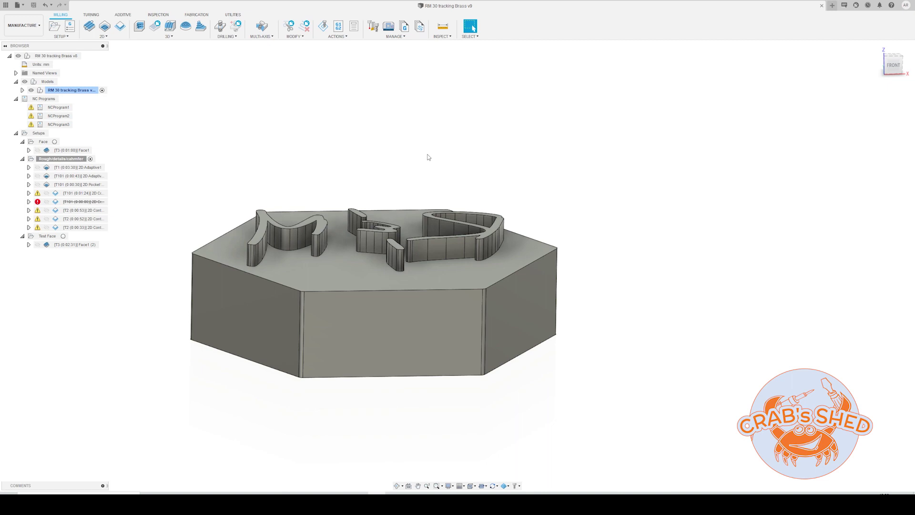
shift+middle_drag(457, 184, 313, 185)
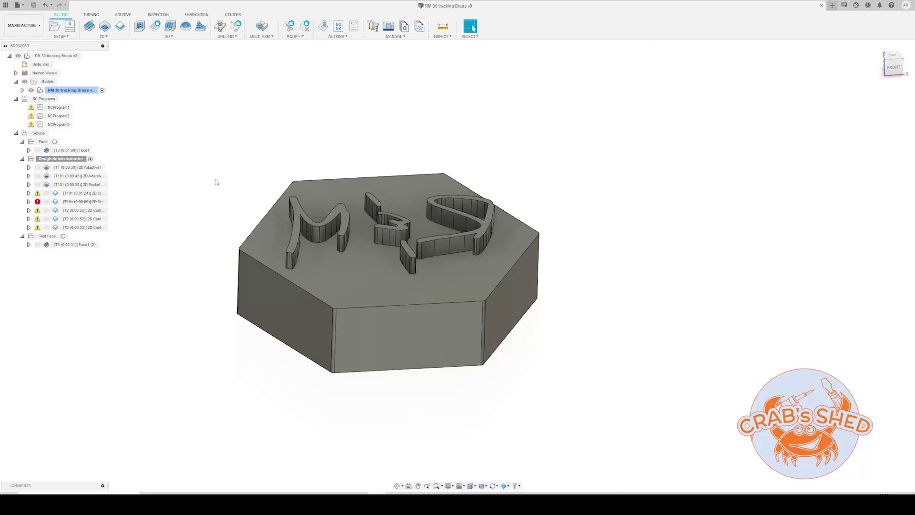
shift+middle_drag(201, 175, 193, 243)
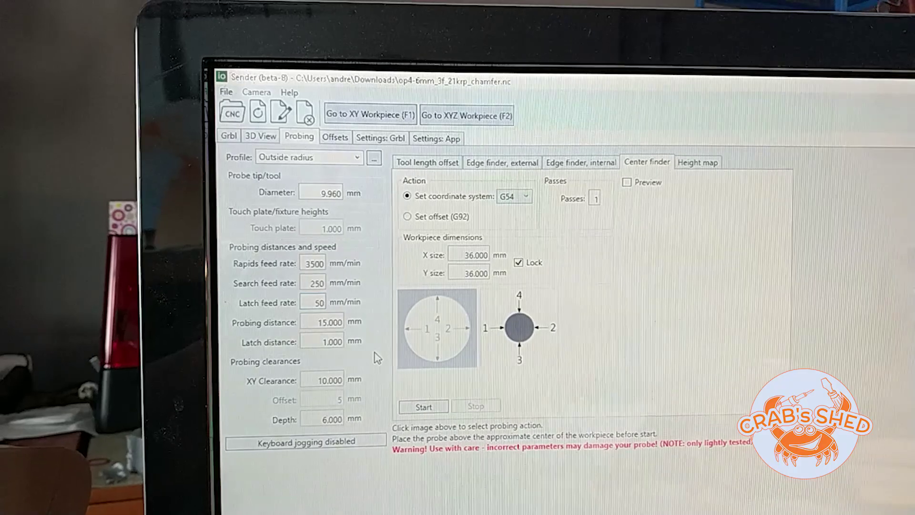